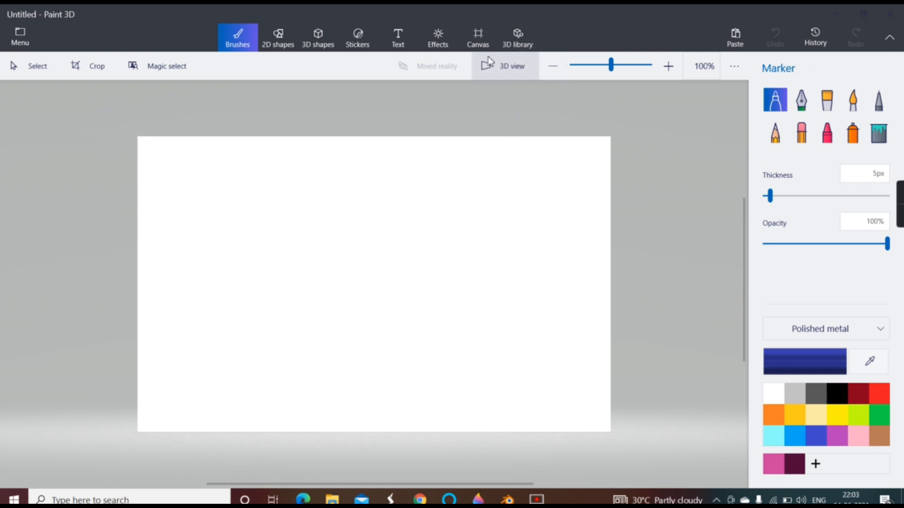
# Search the 3D library for "mug" and insert the Mug with cocoa model.
pyautogui.click(518, 35)
pyautogui.click(639, 86)
pyautogui.click(638, 85)
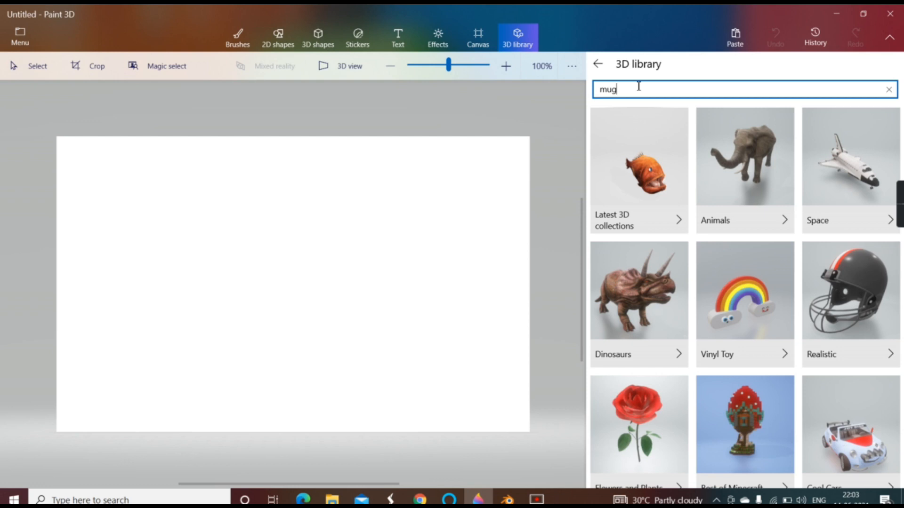
pyautogui.press('Return')
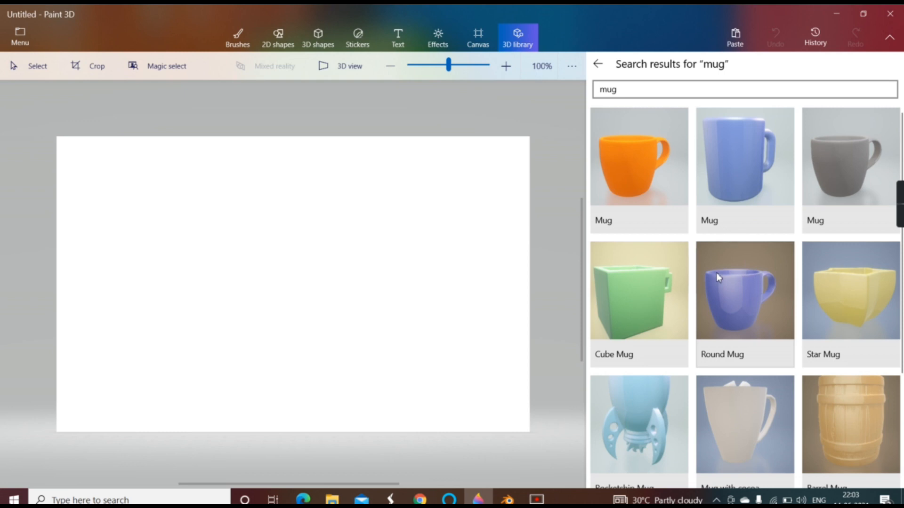
pyautogui.scroll(-2, 716, 274)
pyautogui.click(738, 312)
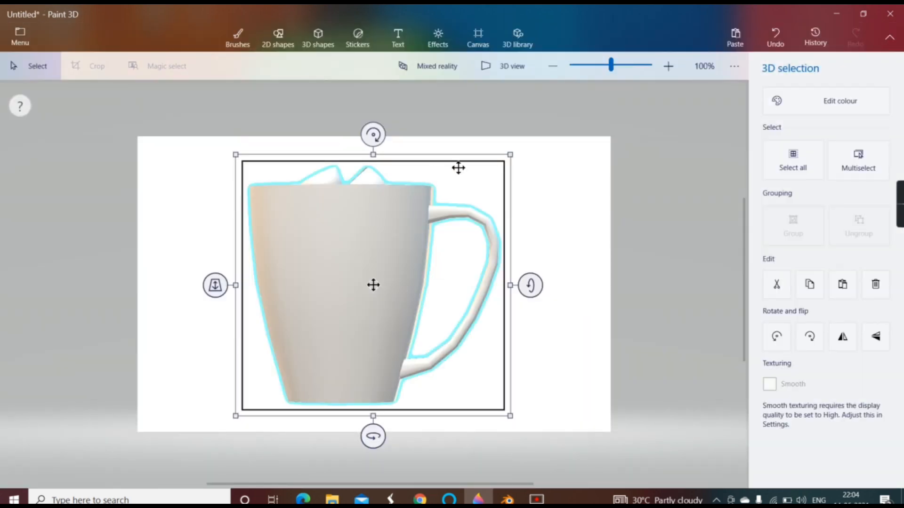
pyautogui.moveTo(372, 135); pyautogui.dragTo(362, 155)
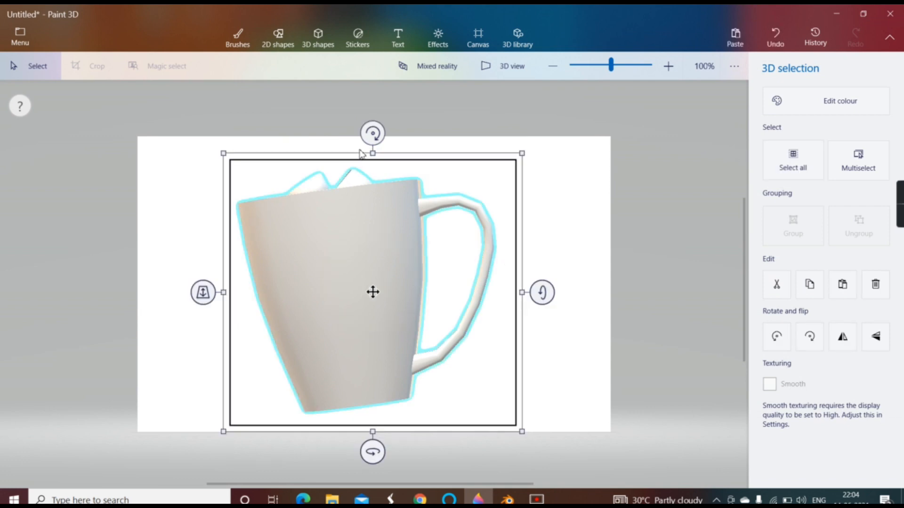
pyautogui.moveTo(544, 293)
pyautogui.mouseDown()
pyautogui.moveTo(554, 308)
pyautogui.moveTo(544, 291)
pyautogui.mouseUp()
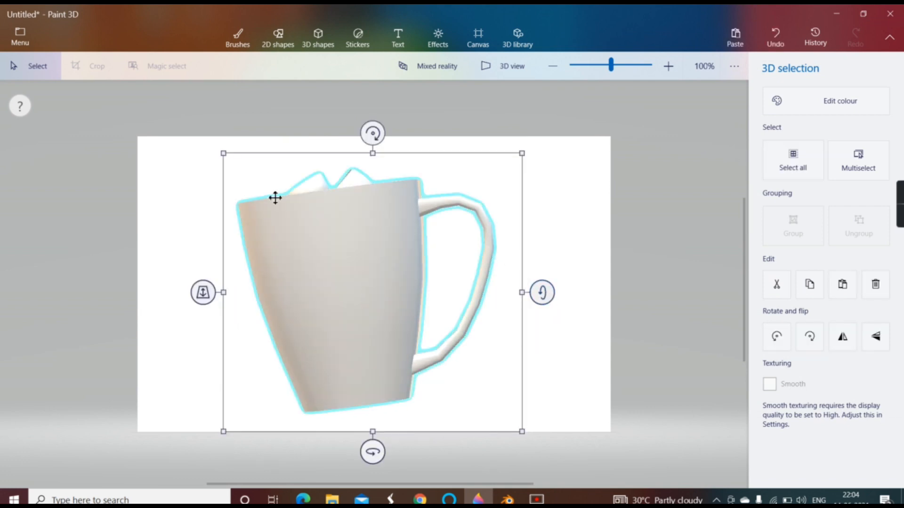
pyautogui.moveTo(386, 466)
pyautogui.mouseDown()
pyautogui.moveTo(372, 453)
pyautogui.moveTo(348, 454)
pyautogui.moveTo(403, 454)
pyautogui.moveTo(381, 450)
pyautogui.mouseUp()
pyautogui.moveTo(374, 128); pyautogui.dragTo(391, 142)
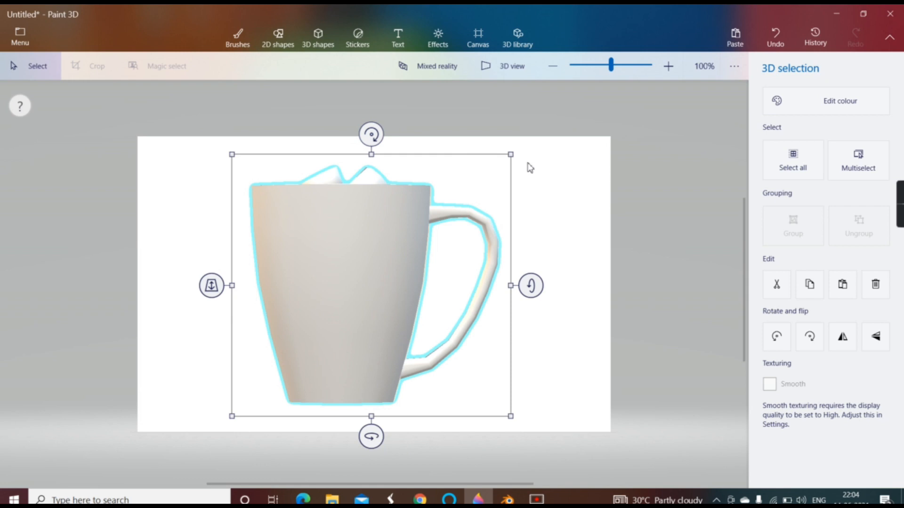
# Search the 3D library for "rose" and insert the red Rose model without a stem.
pyautogui.click(511, 45)
pyautogui.click(680, 91)
pyautogui.press('BackSpace')
pyautogui.press('BackSpace')
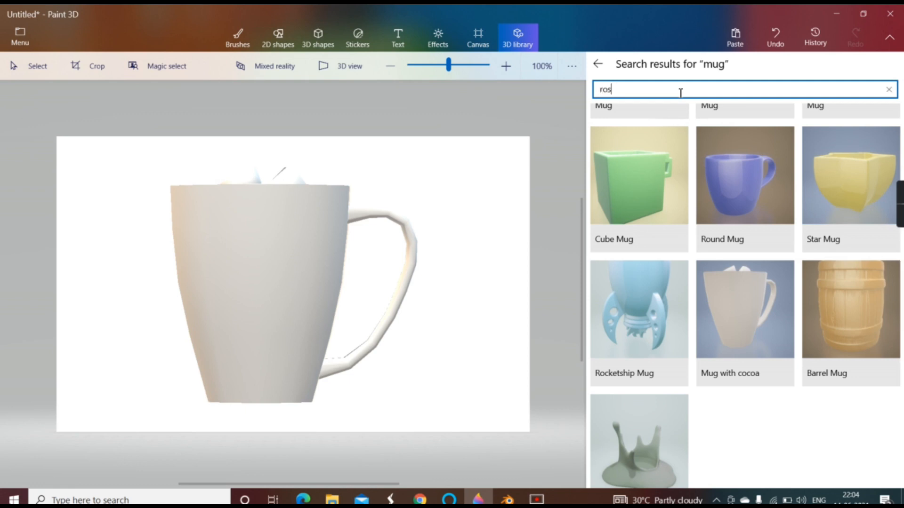
pyautogui.write('rose')
pyautogui.press('Return')
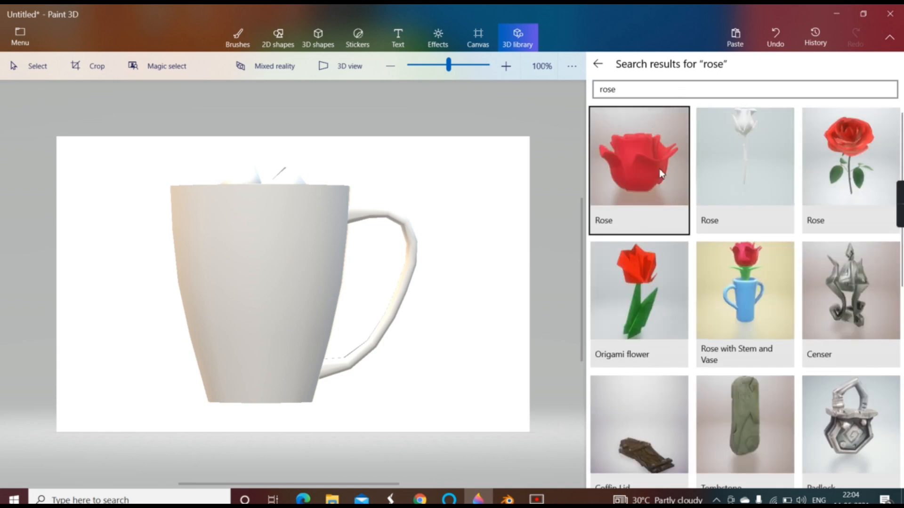
pyautogui.click(648, 175)
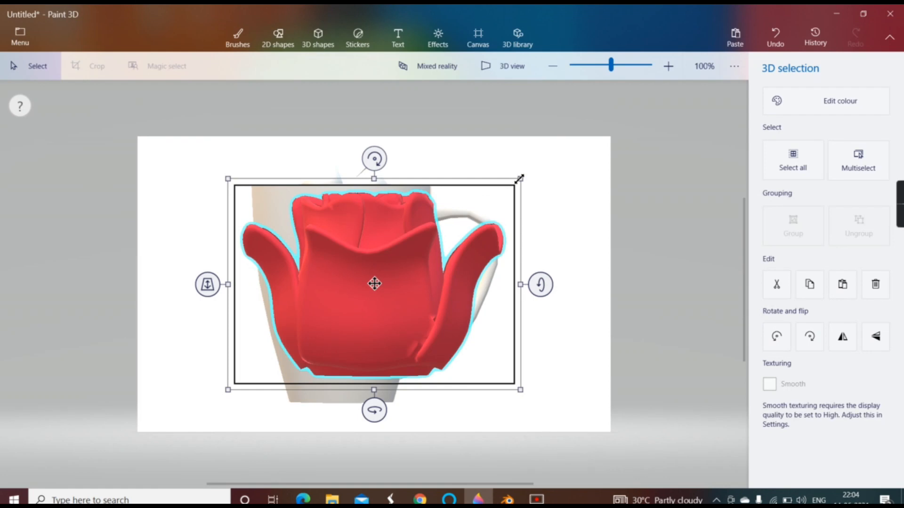
# Shrink the red rose to about half its size and place it against the front of the mug.
pyautogui.moveTo(519, 178); pyautogui.dragTo(365, 289)
pyautogui.moveTo(293, 343); pyautogui.dragTo(316, 305)
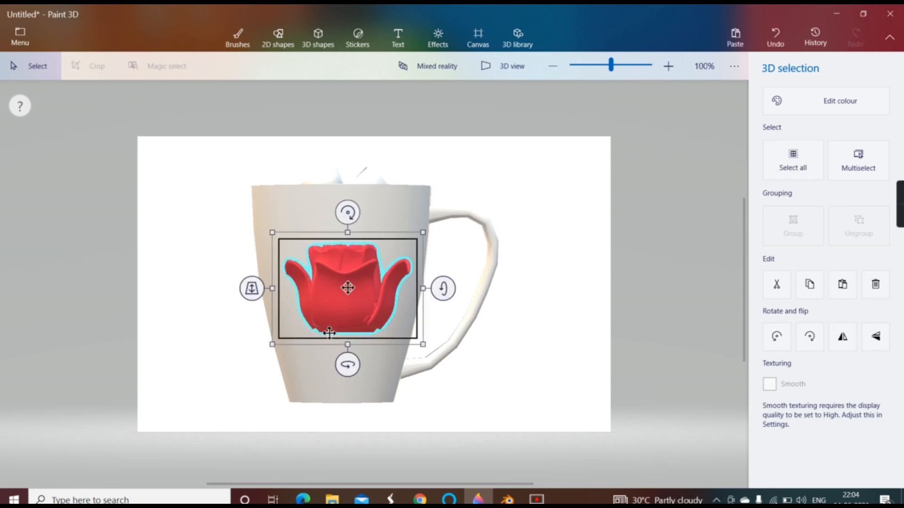
pyautogui.moveTo(249, 286); pyautogui.dragTo(226, 222)
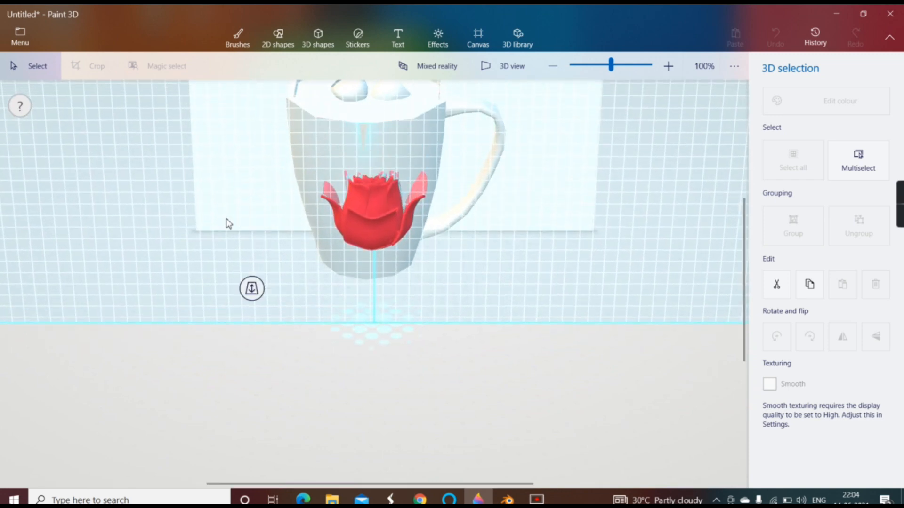
# Tilt and turn the rose and adjust its depth so that its back sinks into the mug's wall.
pyautogui.moveTo(347, 369)
pyautogui.mouseDown()
pyautogui.moveTo(349, 346)
pyautogui.moveTo(346, 369)
pyautogui.mouseUp()
pyautogui.moveTo(242, 303); pyautogui.dragTo(225, 297)
pyautogui.moveTo(440, 299); pyautogui.dragTo(440, 313)
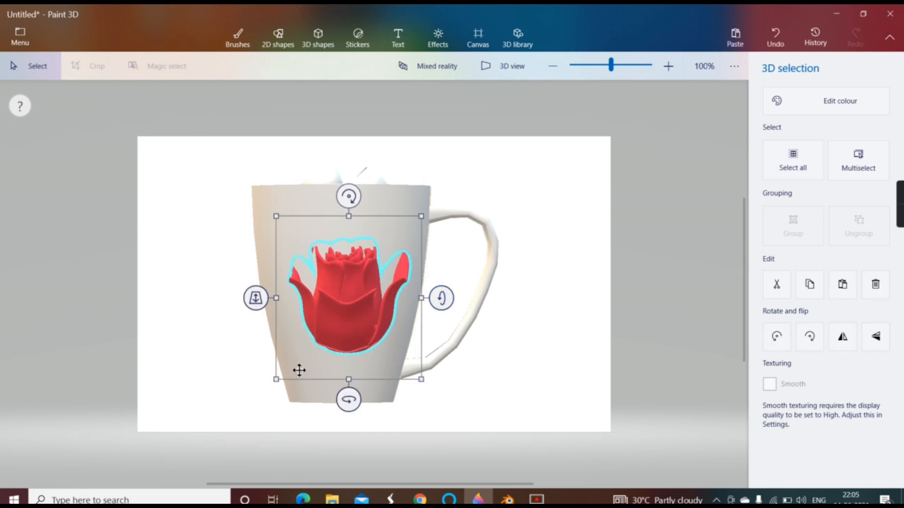
pyautogui.moveTo(262, 298); pyautogui.dragTo(255, 295)
pyautogui.moveTo(442, 296); pyautogui.dragTo(433, 300)
pyautogui.moveTo(254, 297); pyautogui.dragTo(254, 298)
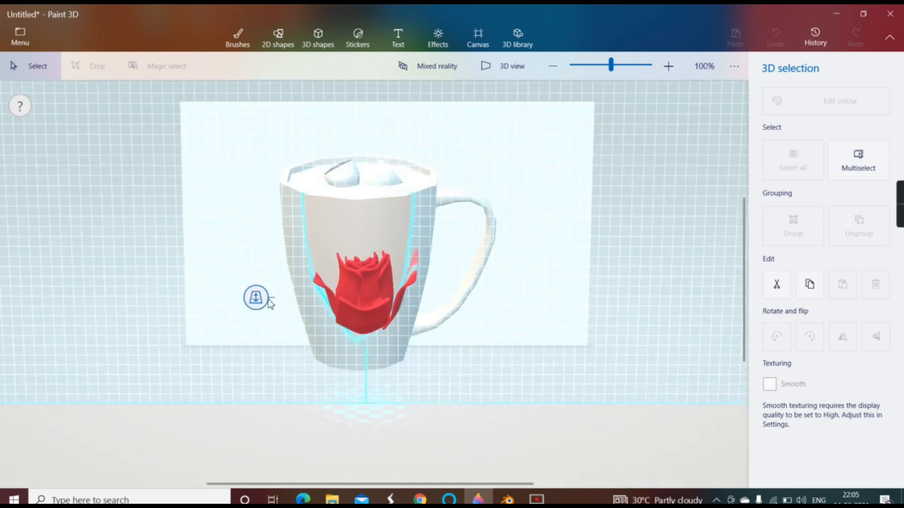
pyautogui.moveTo(352, 399)
pyautogui.mouseDown()
pyautogui.moveTo(343, 402)
pyautogui.moveTo(353, 397)
pyautogui.mouseUp()
pyautogui.moveTo(250, 297); pyautogui.dragTo(252, 297)
pyautogui.moveTo(452, 297)
pyautogui.mouseDown()
pyautogui.moveTo(434, 300)
pyautogui.moveTo(445, 295)
pyautogui.mouseUp()
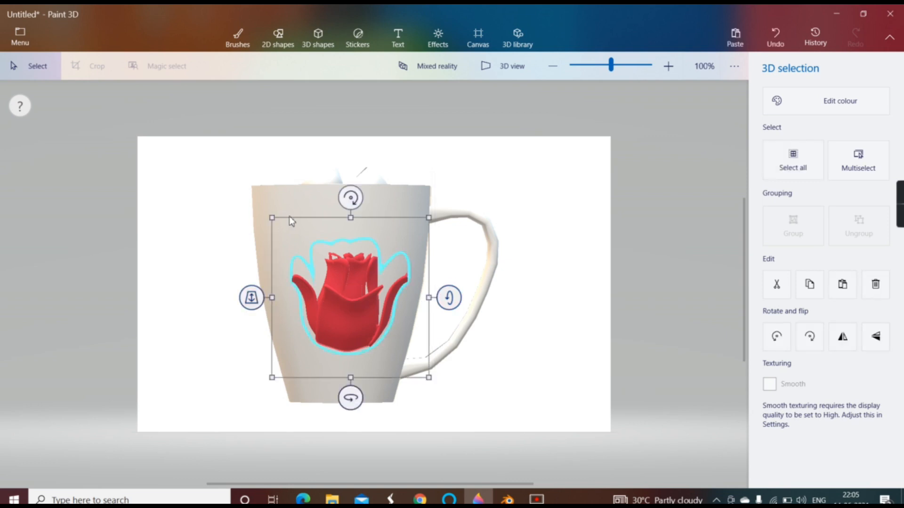
# Enlarge the rose slightly and fine-tune its rotation and depth on the mug's front.
pyautogui.click(263, 207)
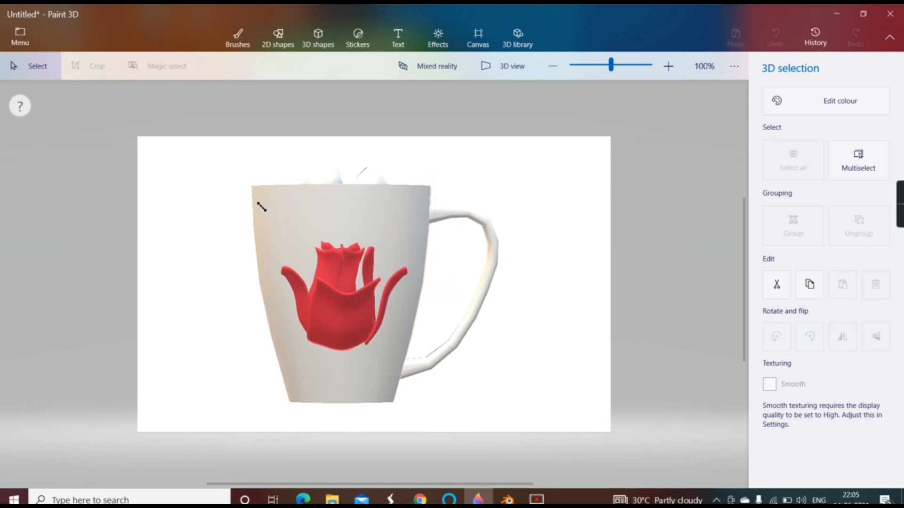
pyautogui.moveTo(267, 210); pyautogui.dragTo(266, 212)
pyautogui.moveTo(246, 294); pyautogui.dragTo(246, 295)
pyautogui.moveTo(348, 398)
pyautogui.mouseDown()
pyautogui.moveTo(357, 397)
pyautogui.moveTo(349, 395)
pyautogui.mouseUp()
pyautogui.moveTo(447, 295); pyautogui.dragTo(448, 293)
pyautogui.moveTo(354, 202); pyautogui.dragTo(354, 196)
pyautogui.moveTo(246, 298); pyautogui.dragTo(246, 301)
# Paint the mug's body around the rose with the 50px Oil brush in blue polished metal.
pyautogui.press('b')
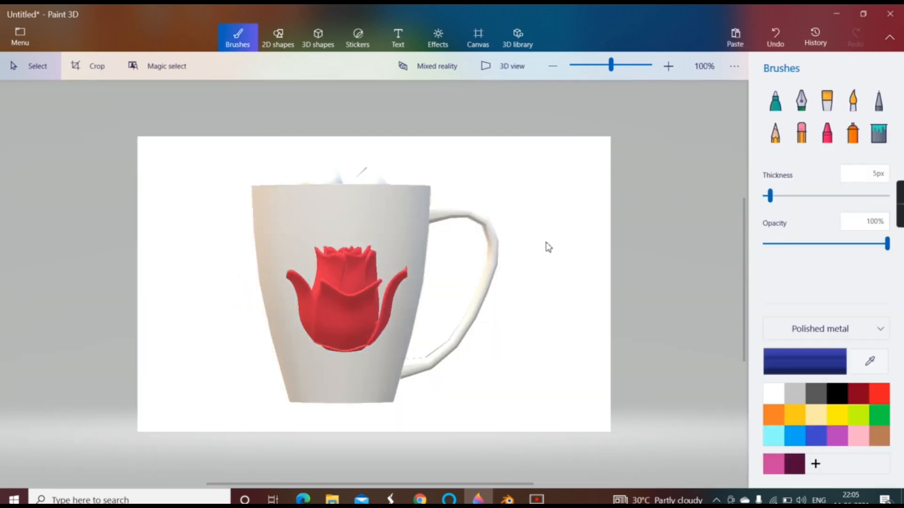
pyautogui.click(360, 285)
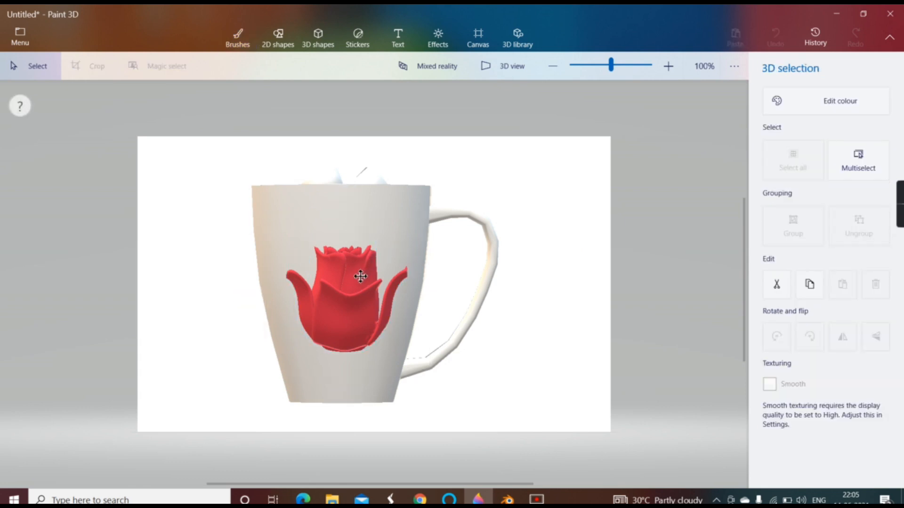
pyautogui.click(225, 38)
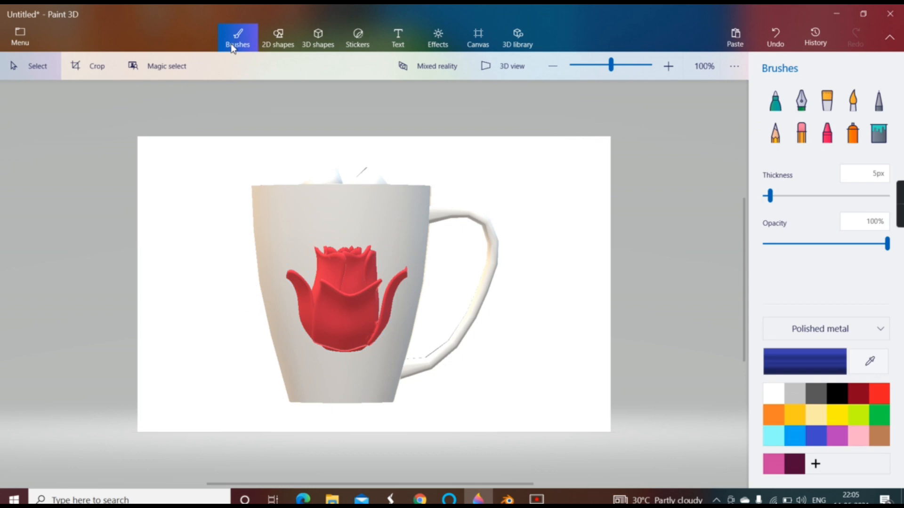
pyautogui.click(339, 328)
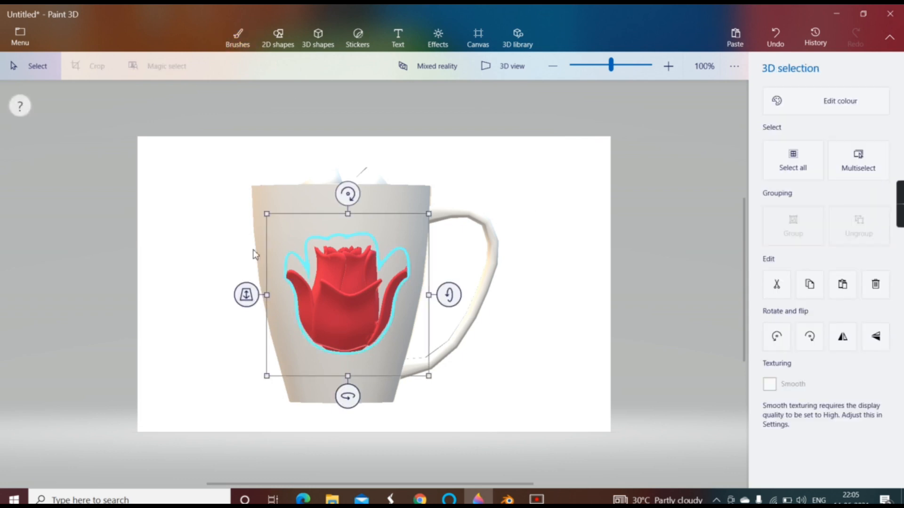
pyautogui.click(238, 38)
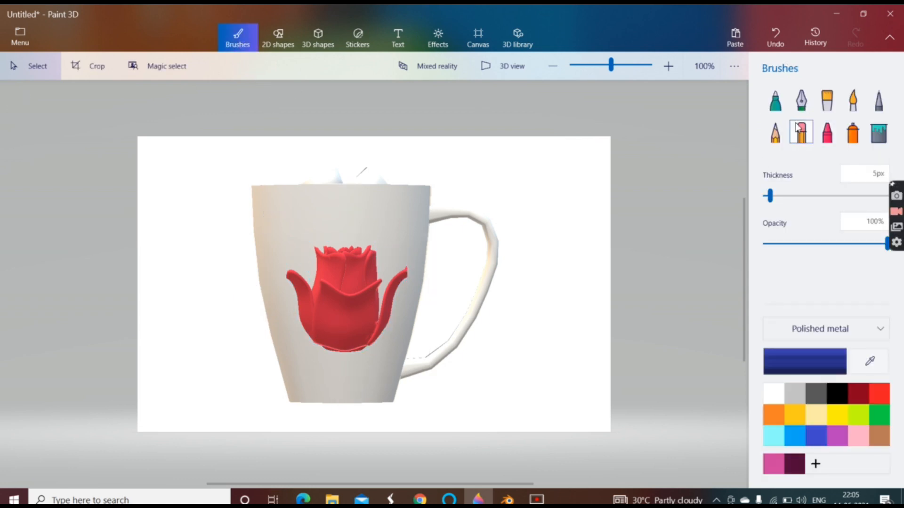
pyautogui.click(827, 100)
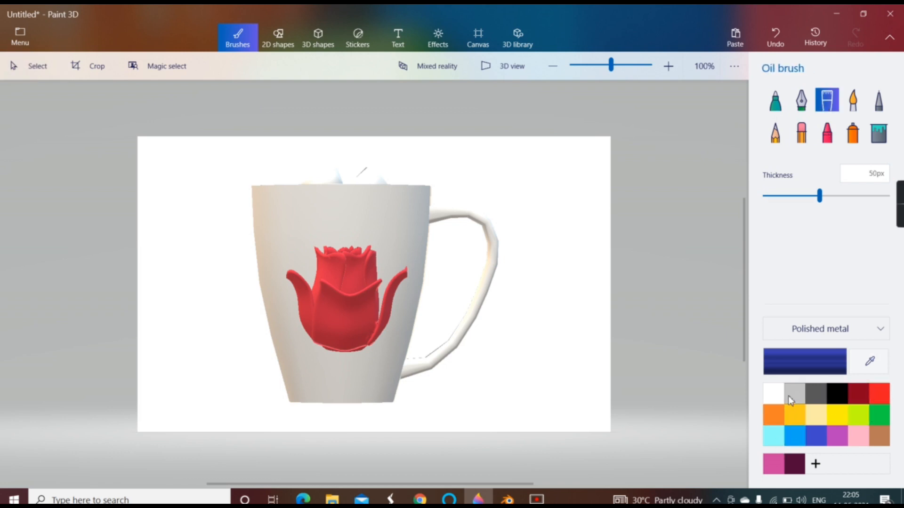
pyautogui.click(265, 211)
pyautogui.moveTo(284, 218)
pyautogui.mouseDown()
pyautogui.moveTo(319, 200)
pyautogui.moveTo(282, 203)
pyautogui.moveTo(310, 197)
pyautogui.moveTo(423, 197)
pyautogui.moveTo(222, 208)
pyautogui.moveTo(353, 208)
pyautogui.moveTo(258, 236)
pyautogui.moveTo(419, 237)
pyautogui.moveTo(172, 249)
pyautogui.mouseUp()
pyautogui.moveTo(122, 237)
pyautogui.mouseDown()
pyautogui.moveTo(297, 212)
pyautogui.moveTo(331, 191)
pyautogui.moveTo(469, 212)
pyautogui.moveTo(411, 218)
pyautogui.moveTo(400, 255)
pyautogui.moveTo(240, 270)
pyautogui.moveTo(253, 286)
pyautogui.moveTo(430, 323)
pyautogui.moveTo(259, 339)
pyautogui.moveTo(405, 363)
pyautogui.moveTo(275, 376)
pyautogui.moveTo(304, 398)
pyautogui.moveTo(259, 382)
pyautogui.moveTo(296, 354)
pyautogui.moveTo(262, 324)
pyautogui.mouseUp()
pyautogui.moveTo(340, 313)
pyautogui.mouseDown()
pyautogui.moveTo(358, 291)
pyautogui.moveTo(416, 264)
pyautogui.moveTo(400, 317)
pyautogui.moveTo(423, 287)
pyautogui.moveTo(417, 346)
pyautogui.moveTo(375, 367)
pyautogui.moveTo(393, 376)
pyautogui.mouseUp()
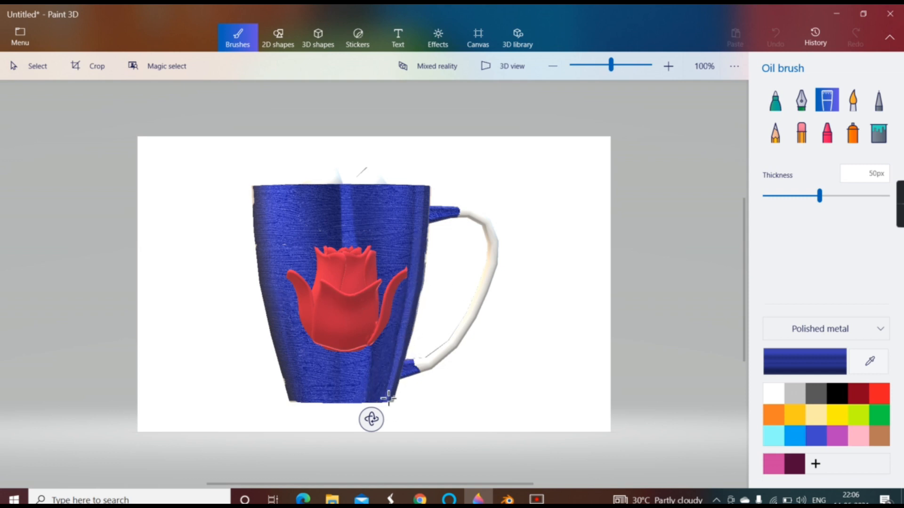
# Paint the mug's whole handle with the same blue Oil brush.
pyautogui.moveTo(432, 351)
pyautogui.mouseDown()
pyautogui.moveTo(423, 379)
pyautogui.moveTo(494, 295)
pyautogui.moveTo(480, 306)
pyautogui.mouseUp()
pyautogui.moveTo(486, 216)
pyautogui.mouseDown()
pyautogui.moveTo(453, 224)
pyautogui.moveTo(494, 236)
pyautogui.moveTo(493, 289)
pyautogui.mouseUp()
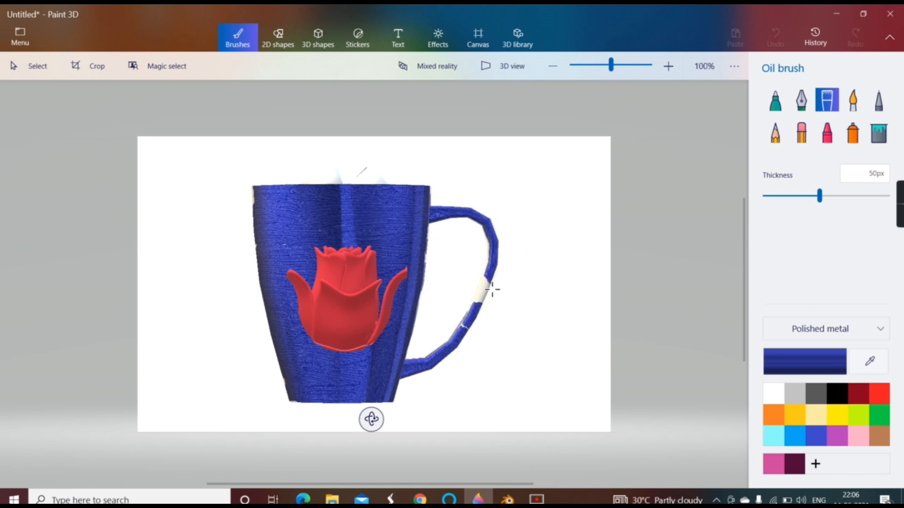
pyautogui.moveTo(442, 348)
pyautogui.mouseDown()
pyautogui.moveTo(478, 307)
pyautogui.moveTo(470, 335)
pyautogui.mouseUp()
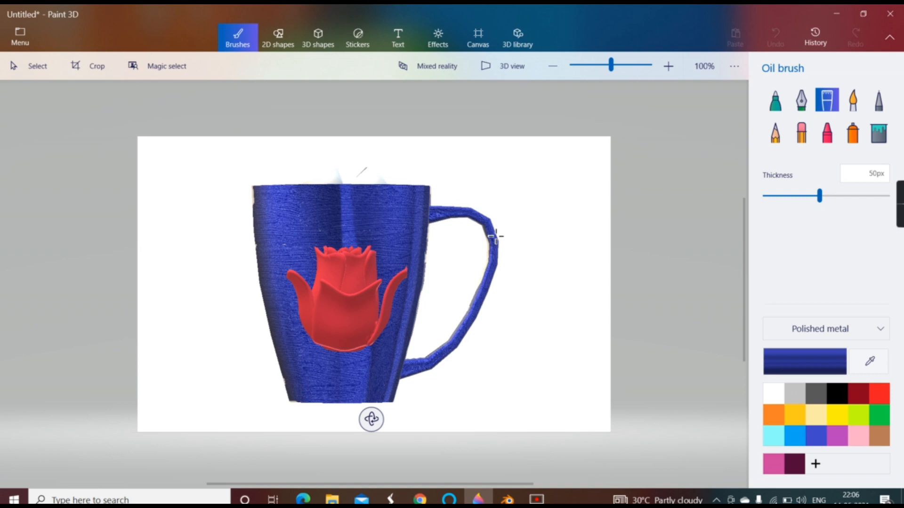
pyautogui.moveTo(434, 216); pyautogui.dragTo(488, 244)
# Turn the mug around and paint its back blue, covering the unpainted gaps along the edge.
pyautogui.moveTo(370, 419); pyautogui.dragTo(212, 401)
pyautogui.moveTo(325, 207)
pyautogui.mouseDown()
pyautogui.moveTo(339, 198)
pyautogui.moveTo(538, 182)
pyautogui.moveTo(252, 228)
pyautogui.moveTo(314, 216)
pyautogui.moveTo(282, 237)
pyautogui.moveTo(282, 280)
pyautogui.moveTo(298, 275)
pyautogui.mouseUp()
pyautogui.moveTo(346, 376)
pyautogui.mouseDown()
pyautogui.moveTo(424, 386)
pyautogui.moveTo(367, 400)
pyautogui.moveTo(414, 389)
pyautogui.moveTo(446, 357)
pyautogui.moveTo(369, 359)
pyautogui.moveTo(452, 309)
pyautogui.moveTo(492, 317)
pyautogui.moveTo(447, 341)
pyautogui.moveTo(336, 254)
pyautogui.moveTo(359, 264)
pyautogui.moveTo(344, 206)
pyautogui.moveTo(455, 202)
pyautogui.moveTo(442, 193)
pyautogui.moveTo(579, 268)
pyautogui.moveTo(487, 250)
pyautogui.moveTo(415, 343)
pyautogui.moveTo(418, 399)
pyautogui.mouseUp()
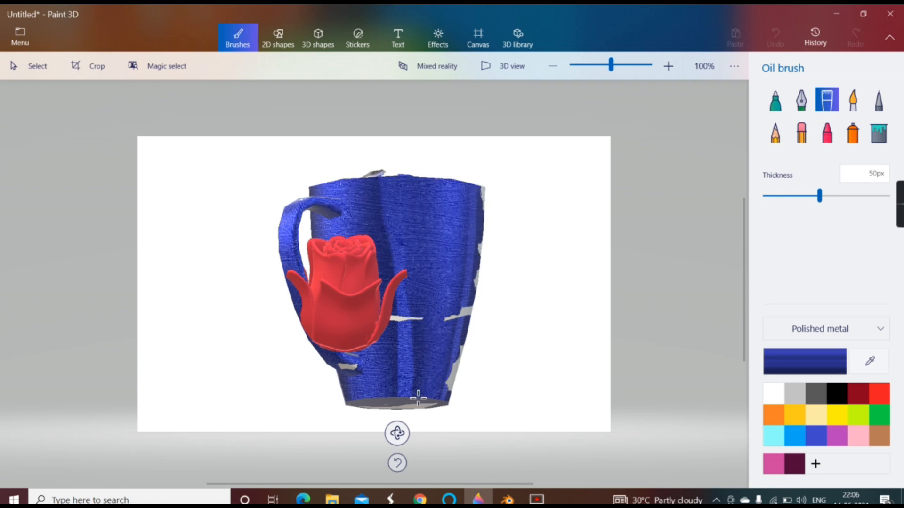
pyautogui.moveTo(443, 368); pyautogui.dragTo(475, 397)
pyautogui.moveTo(461, 357)
pyautogui.mouseDown()
pyautogui.moveTo(460, 367)
pyautogui.moveTo(349, 312)
pyautogui.moveTo(466, 320)
pyautogui.moveTo(485, 220)
pyautogui.mouseUp()
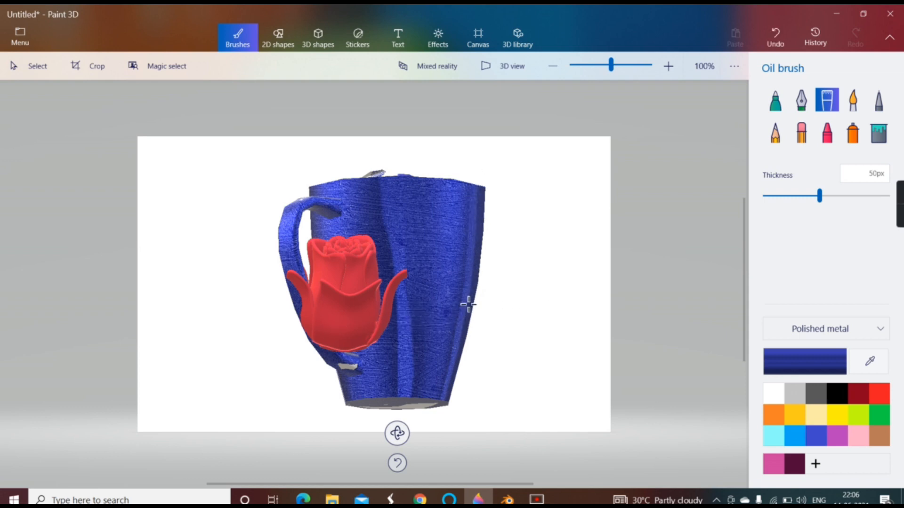
# Turn the mug to its unpainted side, paint that side blue and rotate the front back into view.
pyautogui.moveTo(279, 452); pyautogui.dragTo(424, 319)
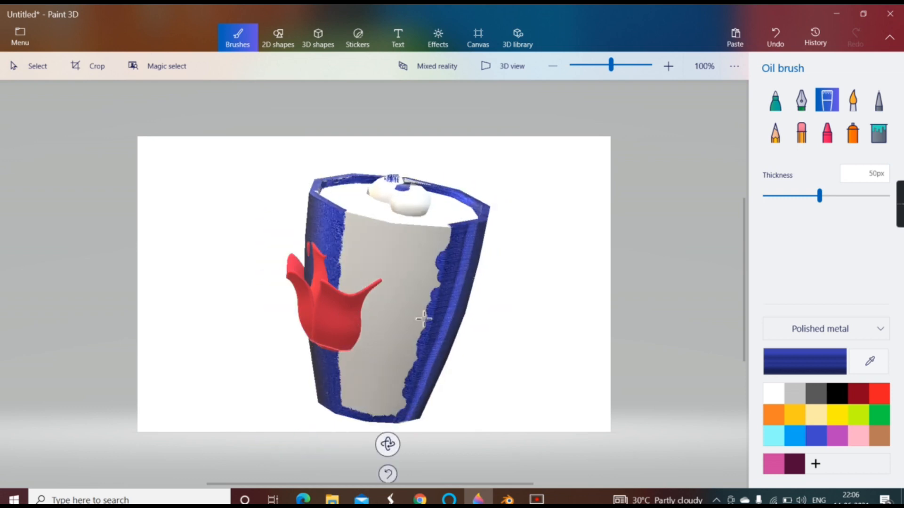
pyautogui.moveTo(284, 248)
pyautogui.mouseDown()
pyautogui.moveTo(278, 226)
pyautogui.moveTo(468, 236)
pyautogui.moveTo(371, 228)
pyautogui.moveTo(411, 225)
pyautogui.moveTo(326, 236)
pyautogui.moveTo(428, 256)
pyautogui.moveTo(427, 320)
pyautogui.moveTo(329, 323)
pyautogui.moveTo(417, 340)
pyautogui.moveTo(314, 370)
pyautogui.moveTo(402, 400)
pyautogui.moveTo(402, 423)
pyautogui.moveTo(340, 408)
pyautogui.mouseUp()
pyautogui.moveTo(388, 444); pyautogui.dragTo(351, 472)
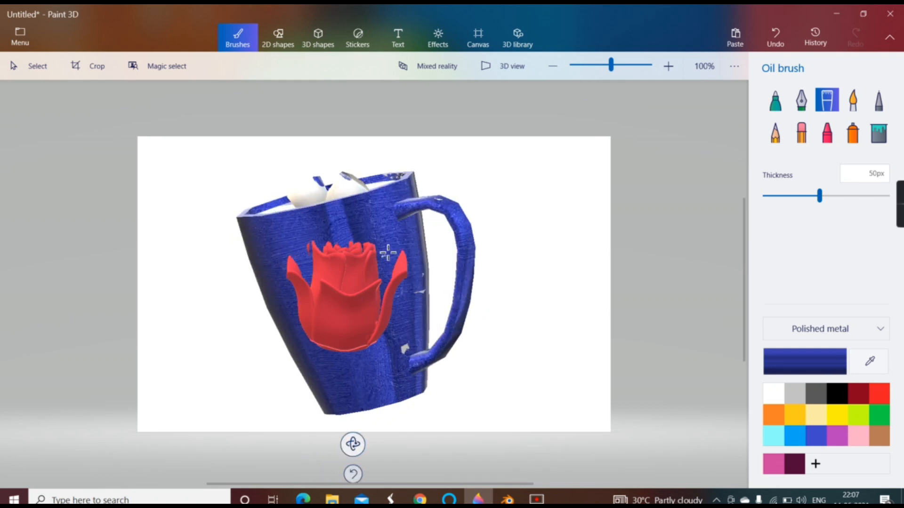
# Straighten the painted mug and readjust the rose's rotation and depth on its front.
pyautogui.click(29, 66)
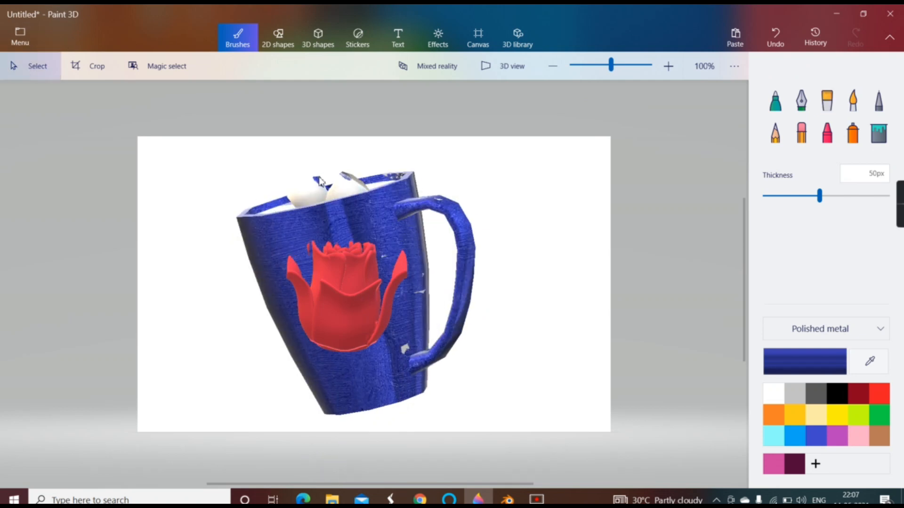
pyautogui.click(372, 198)
pyautogui.moveTo(403, 127)
pyautogui.mouseDown()
pyautogui.moveTo(419, 131)
pyautogui.moveTo(406, 128)
pyautogui.mouseUp()
pyautogui.click(355, 295)
pyautogui.moveTo(372, 301); pyautogui.dragTo(359, 298)
pyautogui.moveTo(338, 411)
pyautogui.mouseDown()
pyautogui.moveTo(352, 409)
pyautogui.moveTo(339, 414)
pyautogui.moveTo(334, 405)
pyautogui.mouseUp()
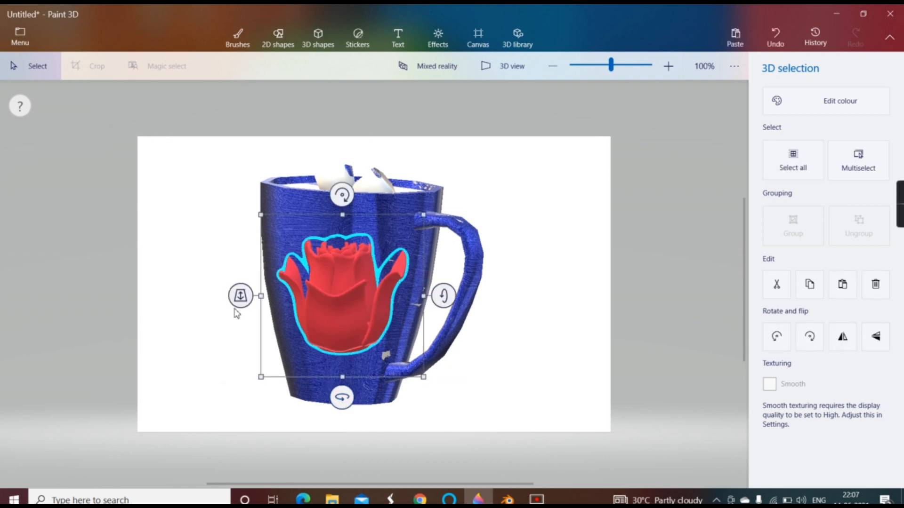
pyautogui.moveTo(239, 295)
pyautogui.mouseDown()
pyautogui.moveTo(240, 306)
pyautogui.moveTo(246, 277)
pyautogui.moveTo(252, 288)
pyautogui.moveTo(241, 296)
pyautogui.mouseUp()
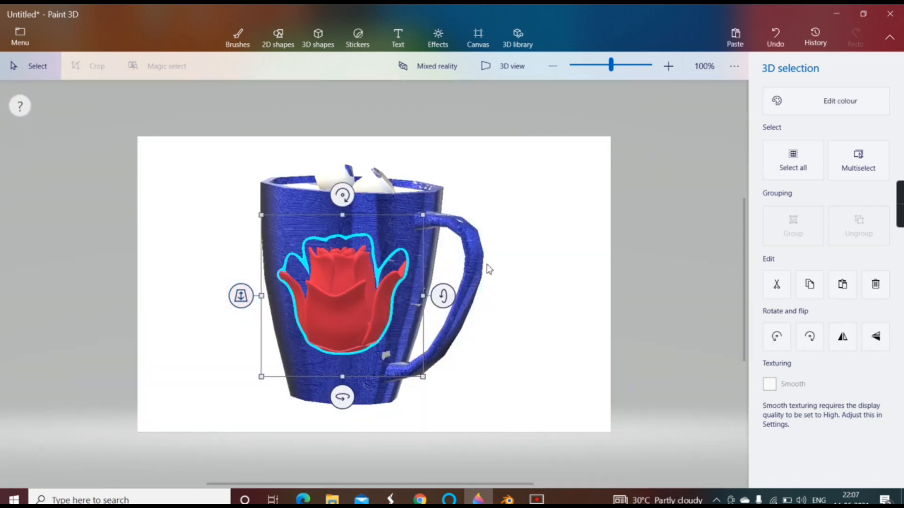
# Group the rose and the mug into one object and deselect it.
pyautogui.click(488, 344)
pyautogui.click(338, 262)
pyautogui.keyDown('ctrl'); pyautogui.click(324, 284); pyautogui.keyUp('ctrl')
pyautogui.click(330, 290)
pyautogui.click(352, 277)
pyautogui.click(795, 228)
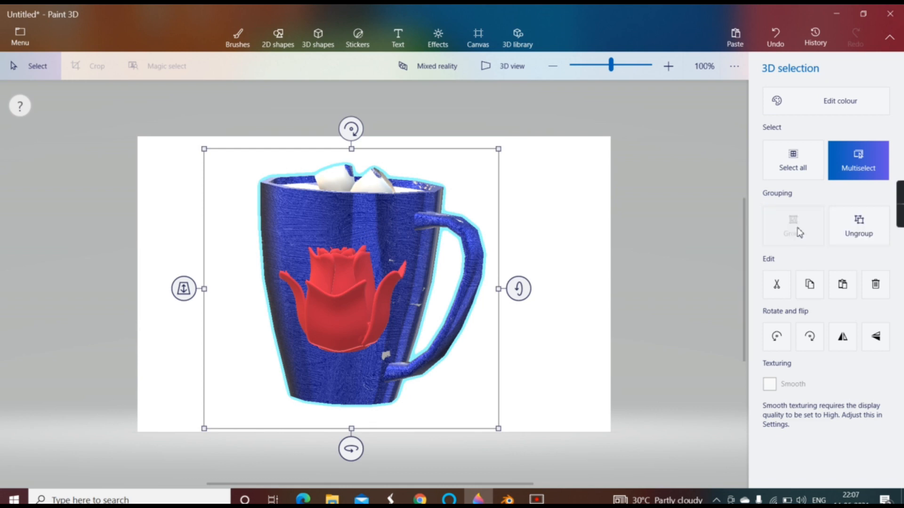
pyautogui.click(530, 222)
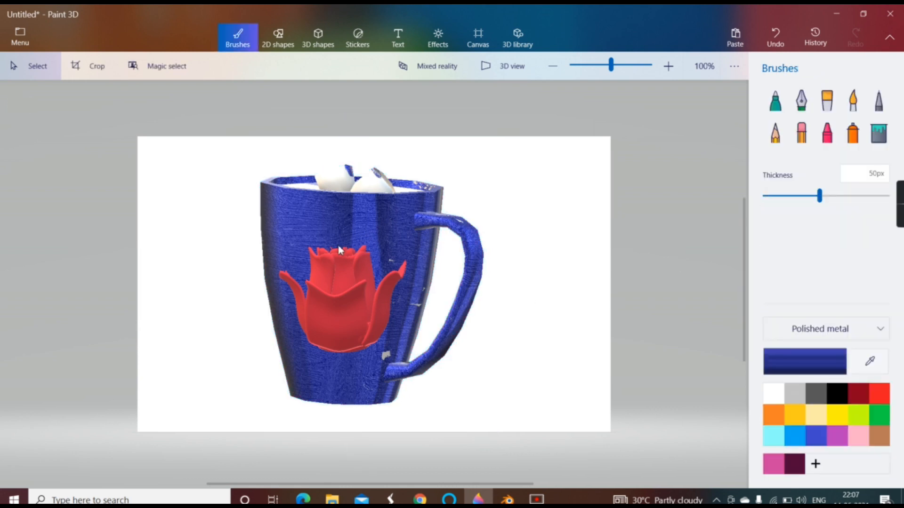
# Move the grouped mug toward the canvas's right edge and turn it around to show its back.
pyautogui.click(478, 289)
pyautogui.moveTo(347, 289); pyautogui.dragTo(482, 296)
pyautogui.moveTo(456, 443); pyautogui.dragTo(192, 482)
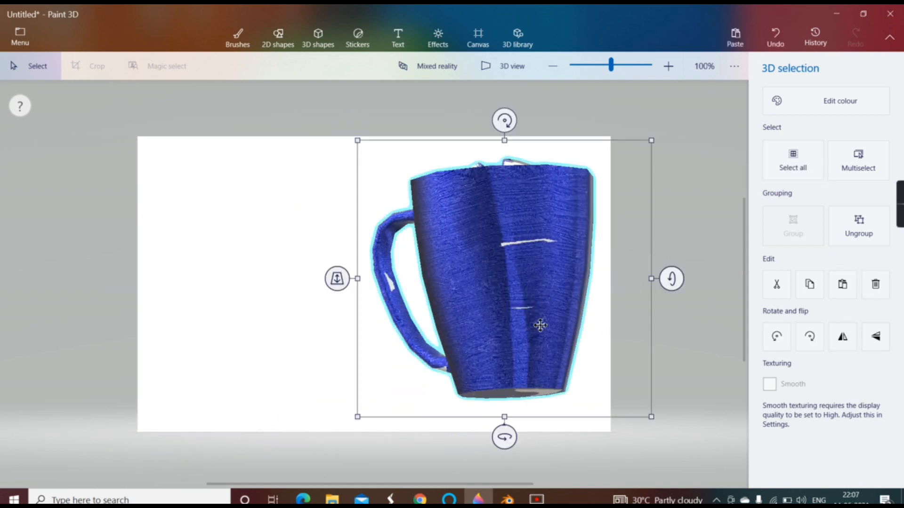
# Paint over the white gaps on the mug's back, handle and base with the 50px Oil brush in blue polished metal.
pyautogui.click(832, 113)
pyautogui.click(244, 40)
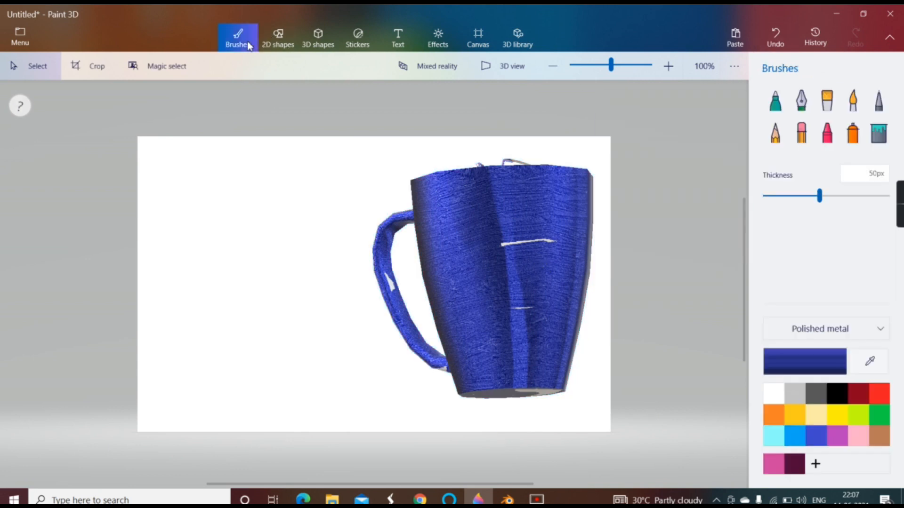
pyautogui.click(827, 101)
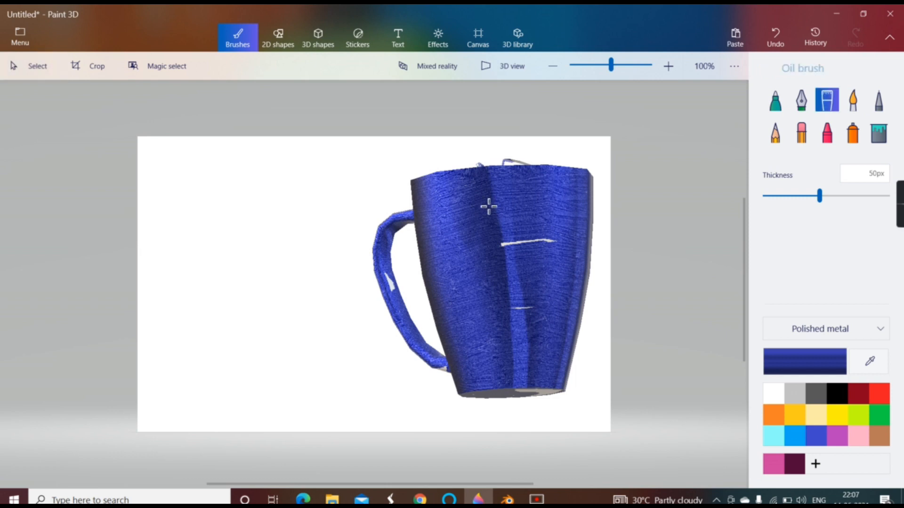
pyautogui.moveTo(511, 242)
pyautogui.mouseDown()
pyautogui.moveTo(526, 303)
pyautogui.moveTo(499, 333)
pyautogui.moveTo(388, 299)
pyautogui.moveTo(395, 310)
pyautogui.moveTo(389, 282)
pyautogui.moveTo(393, 304)
pyautogui.mouseUp()
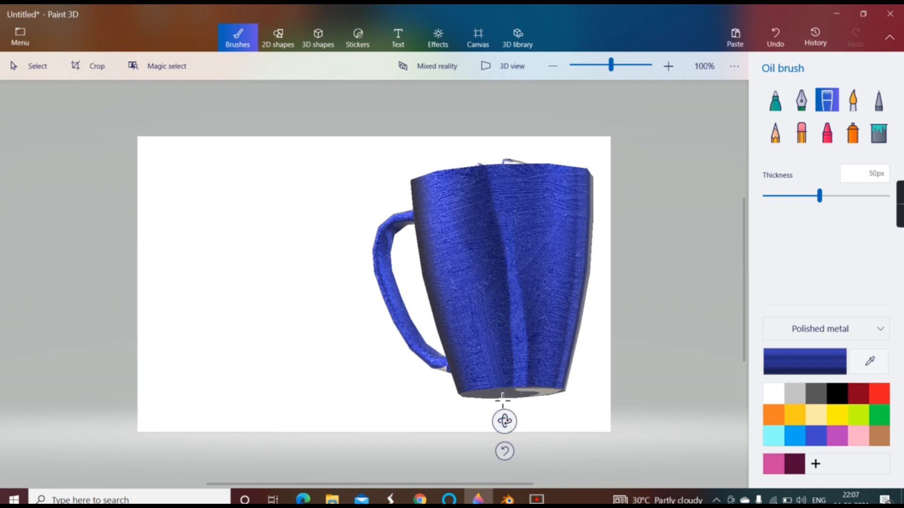
pyautogui.moveTo(514, 423); pyautogui.dragTo(472, 246)
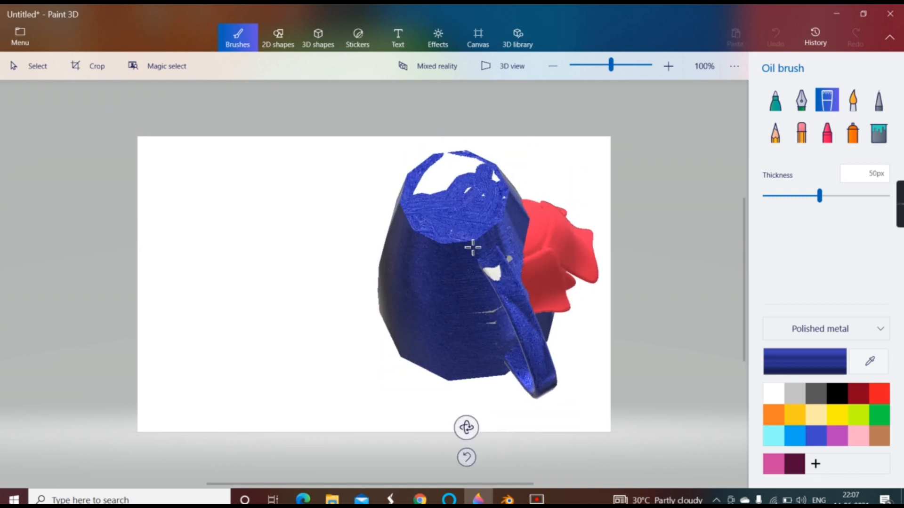
pyautogui.moveTo(466, 137)
pyautogui.mouseDown()
pyautogui.moveTo(430, 188)
pyautogui.moveTo(438, 212)
pyautogui.moveTo(479, 181)
pyautogui.moveTo(511, 176)
pyautogui.moveTo(490, 235)
pyautogui.moveTo(508, 258)
pyautogui.moveTo(443, 182)
pyautogui.moveTo(451, 203)
pyautogui.mouseUp()
# Erase the stray blue stroke above the rose, switch back to the Oil brush and turn the mug around.
pyautogui.click(800, 133)
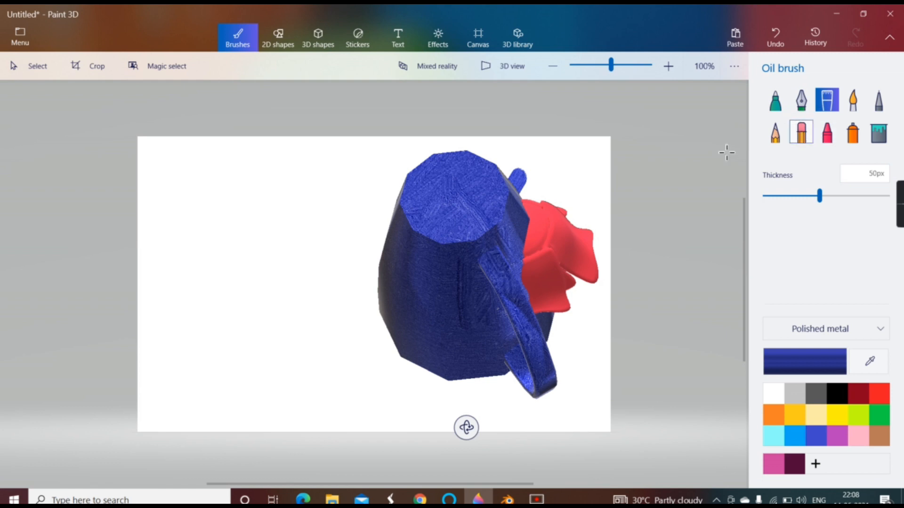
pyautogui.moveTo(521, 185); pyautogui.dragTo(517, 173)
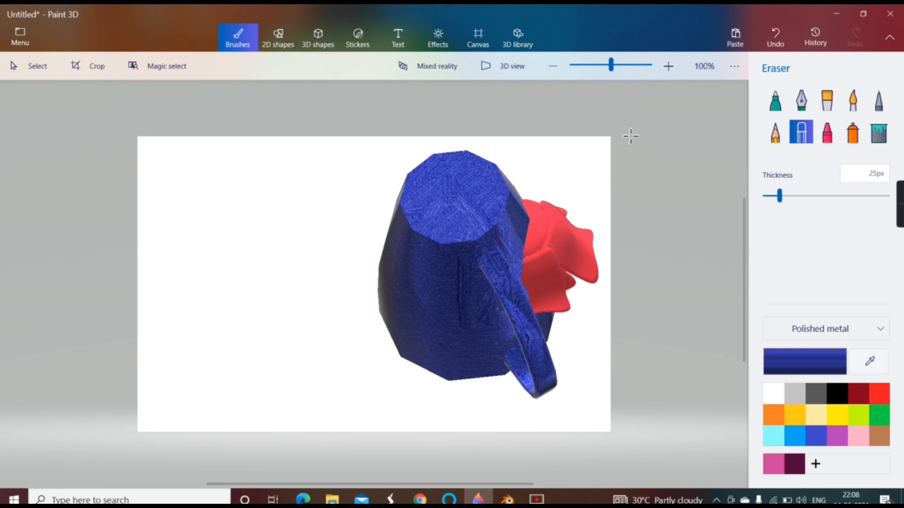
pyautogui.click(827, 100)
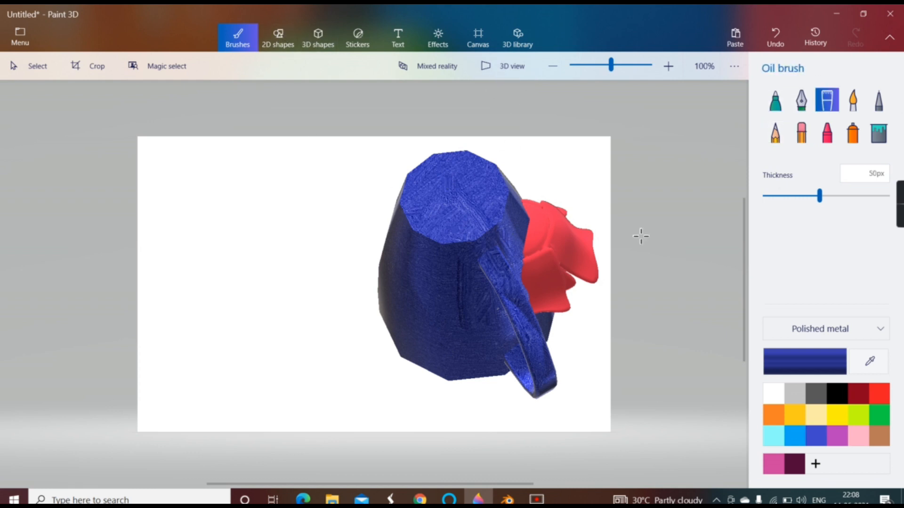
pyautogui.moveTo(466, 426); pyautogui.dragTo(264, 428)
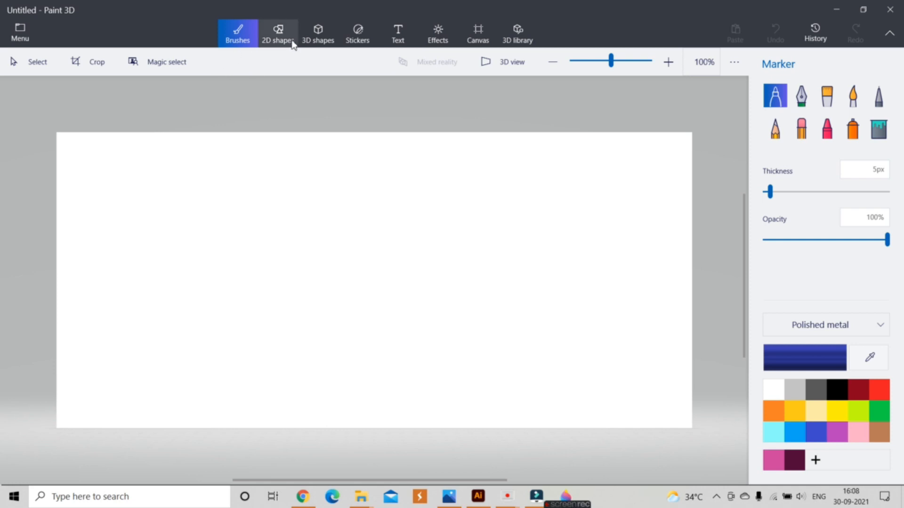
# Search the 3D library for "tea mug".
pyautogui.click(519, 31)
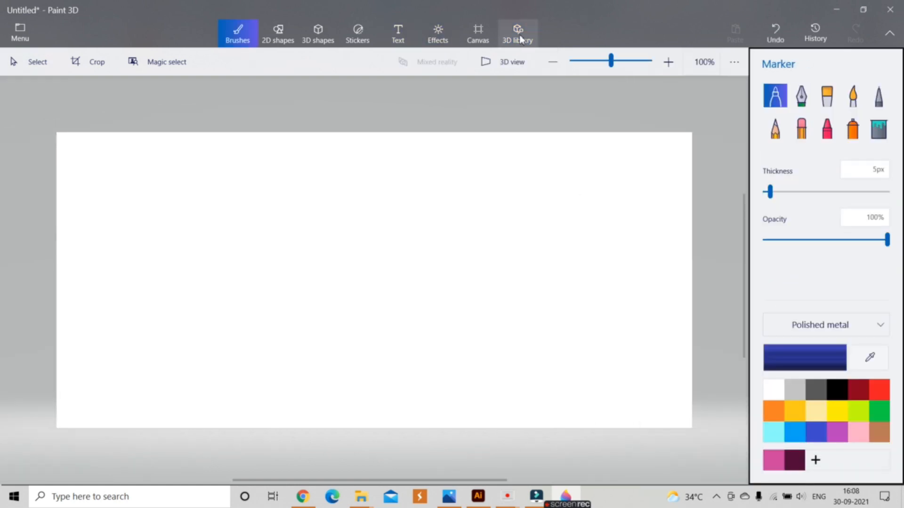
pyautogui.click(518, 33)
pyautogui.click(654, 84)
pyautogui.write('tea mug')
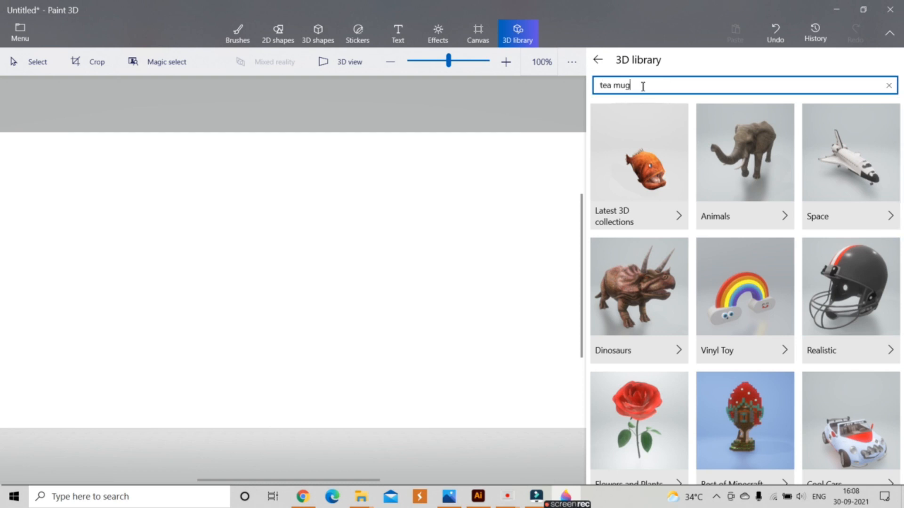
pyautogui.press('Return')
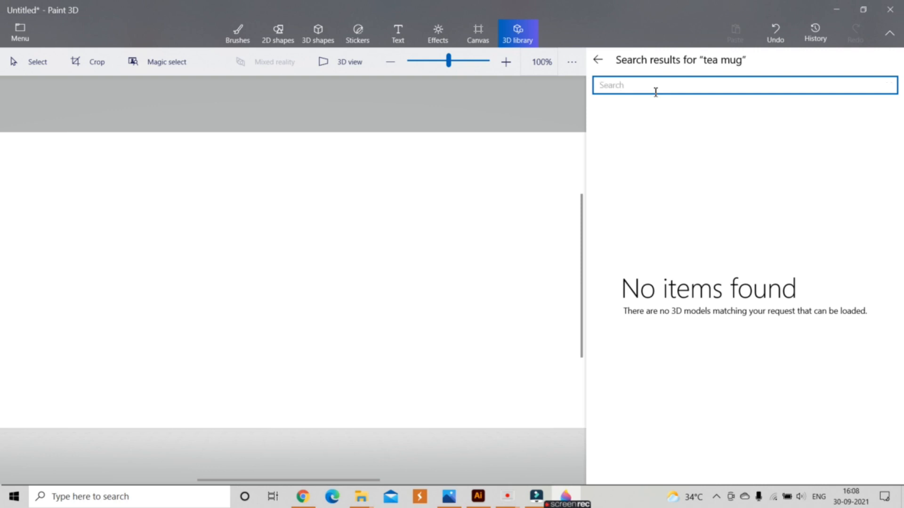
# Search the 3D library for "cup" and insert the Mug with cocoa model onto the canvas.
pyautogui.write('p')
pyautogui.press('Return')
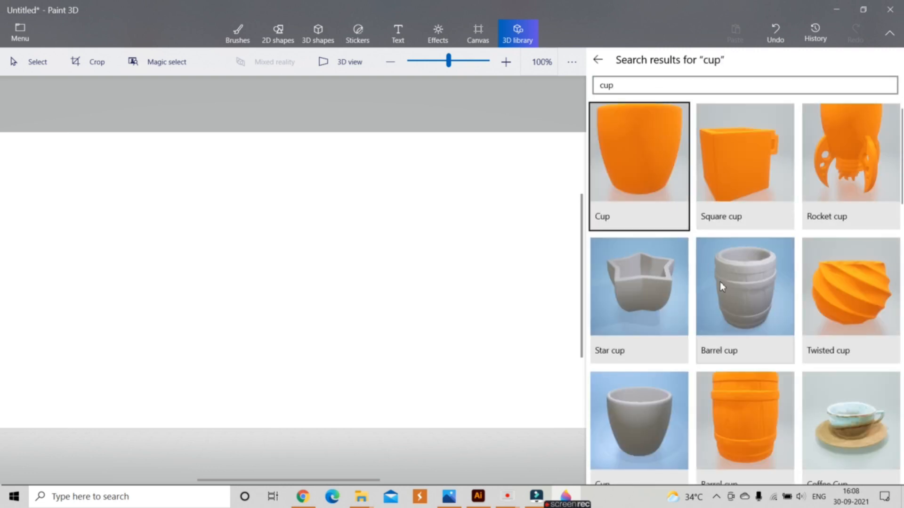
pyautogui.scroll(-6, 720, 285)
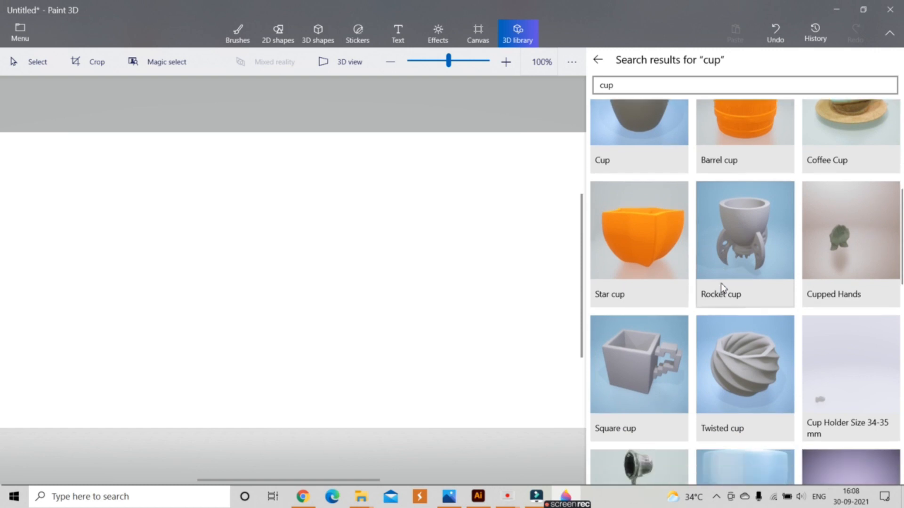
pyautogui.scroll(-4, 722, 287)
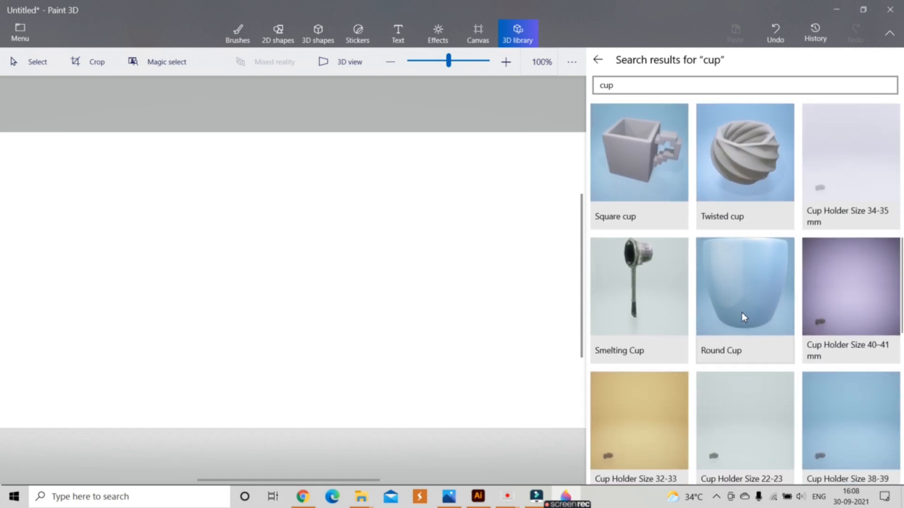
pyautogui.scroll(-8, 741, 312)
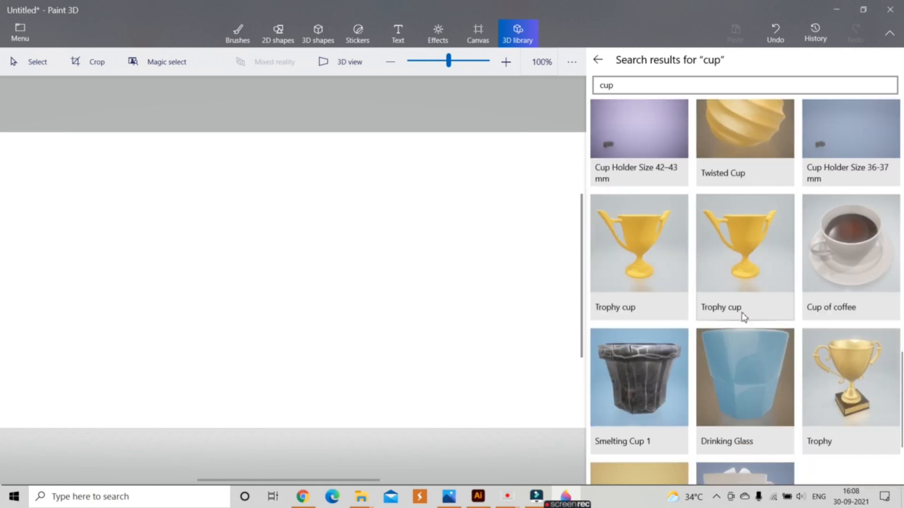
pyautogui.scroll(-2, 826, 273)
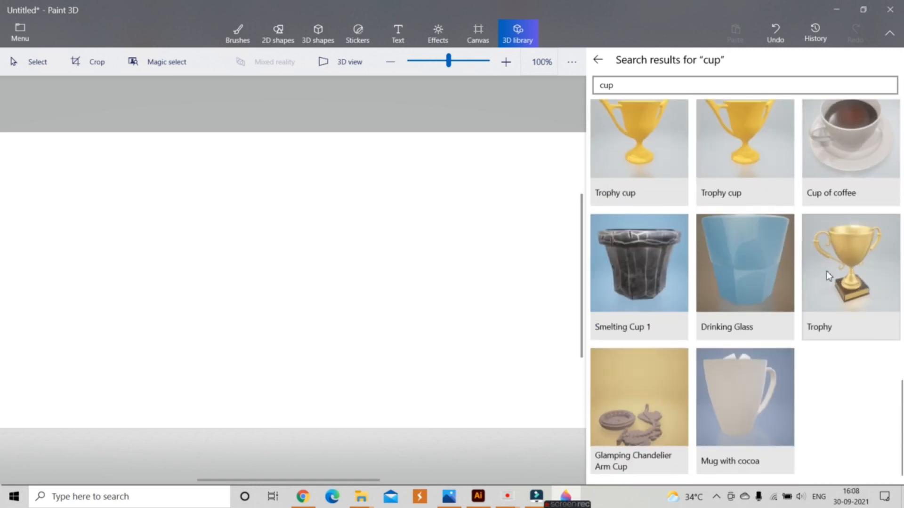
pyautogui.click(747, 408)
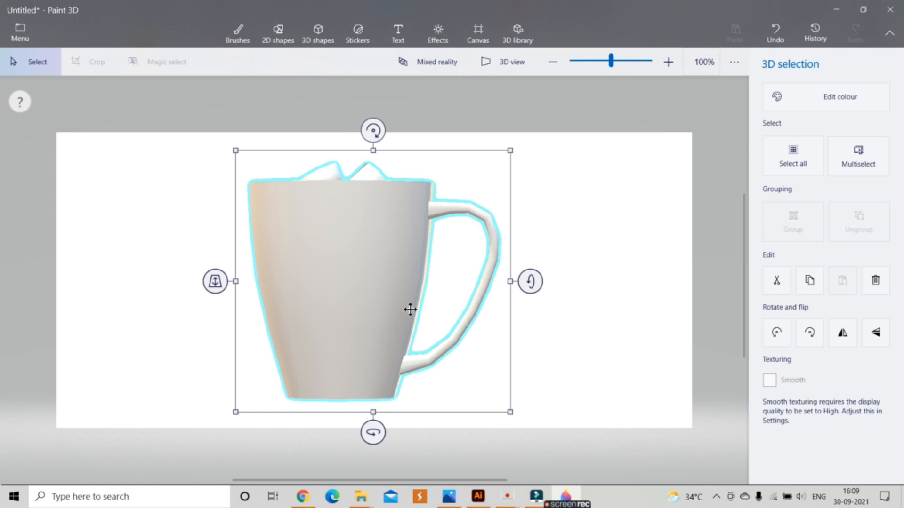
# Stretch the inserted mug slightly wider and deselect it.
pyautogui.moveTo(511, 281); pyautogui.dragTo(525, 306)
pyautogui.click(640, 233)
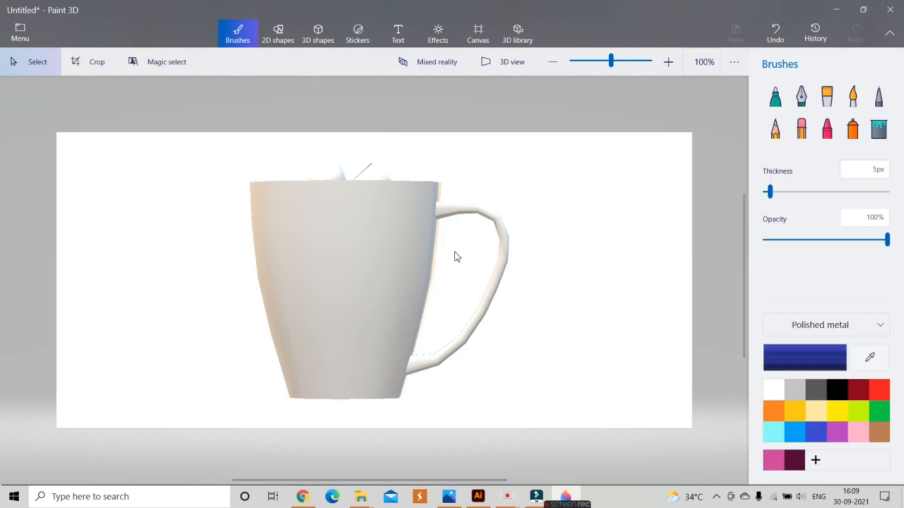
pyautogui.click(503, 282)
pyautogui.click(497, 279)
# Save a copy of the mug as a GLB 3D model named cup on the Desktop.
pyautogui.click(20, 45)
pyautogui.click(40, 184)
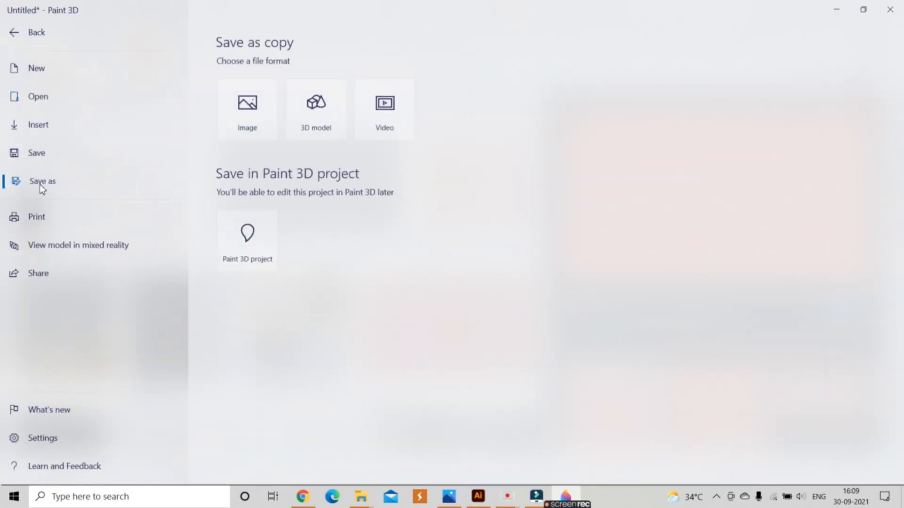
pyautogui.click(320, 124)
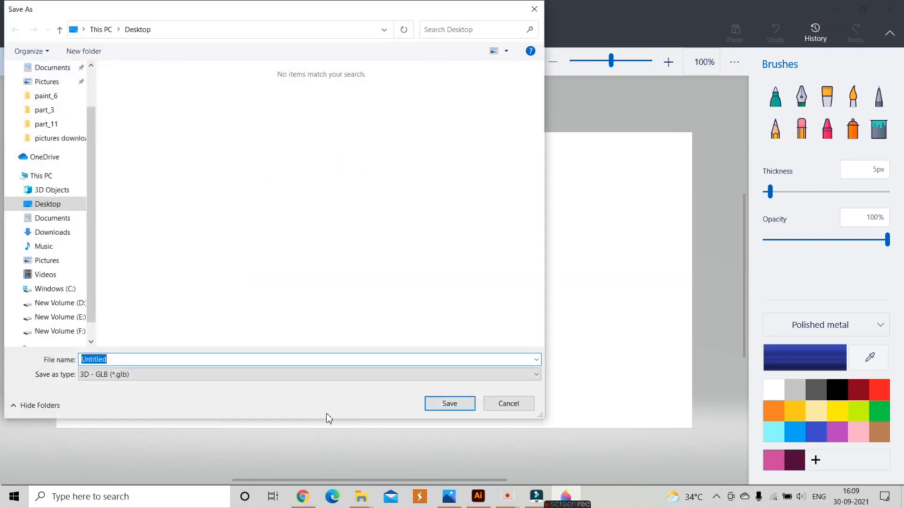
pyautogui.click(369, 356)
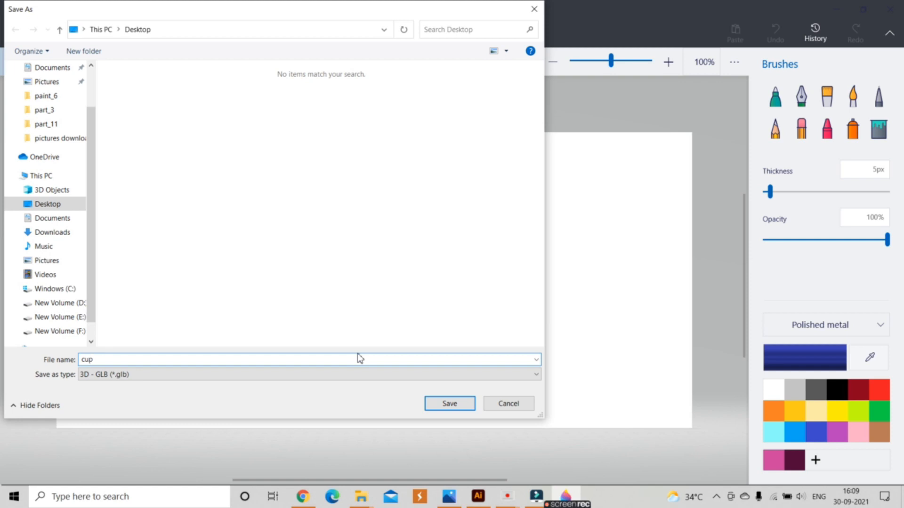
pyautogui.press('Return')
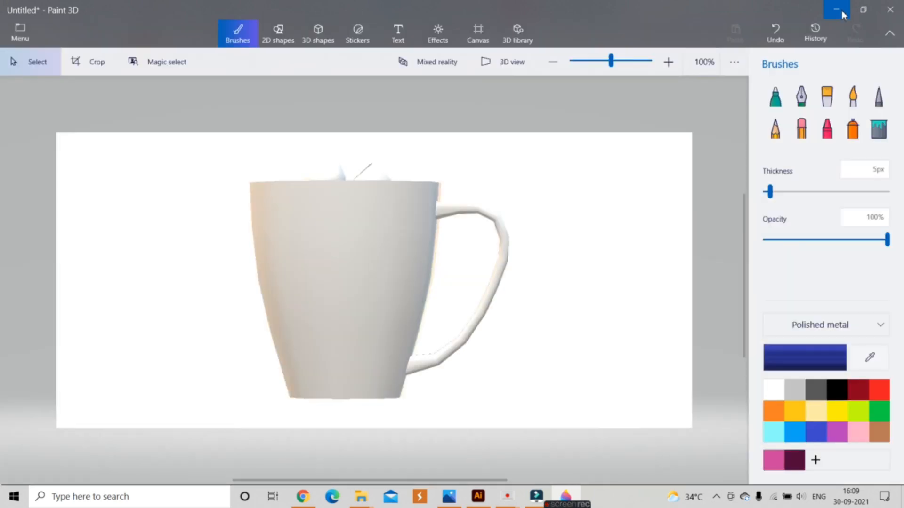
# Switch to Chrome and preview the black-and-white Checkered Wallpapers image from wallpaperaccess.com in the checks wallpaper results.
pyautogui.click(839, 11)
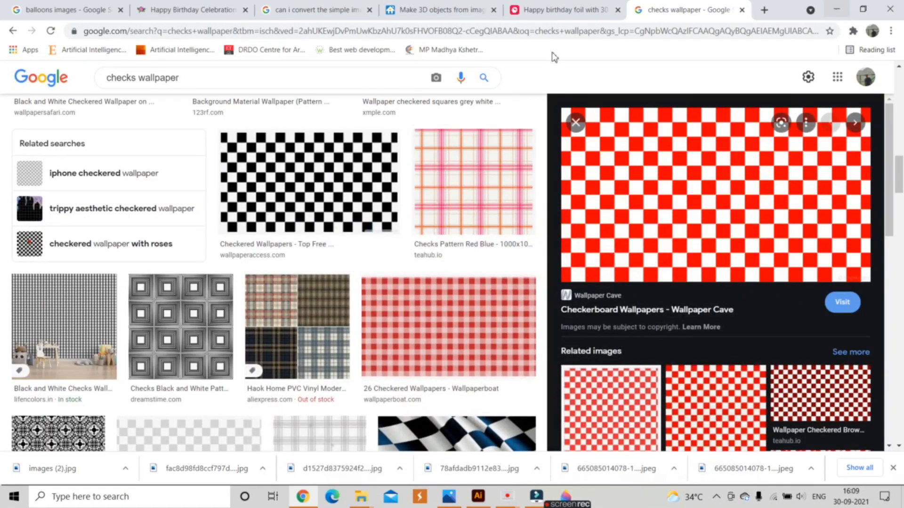
pyautogui.click(350, 89)
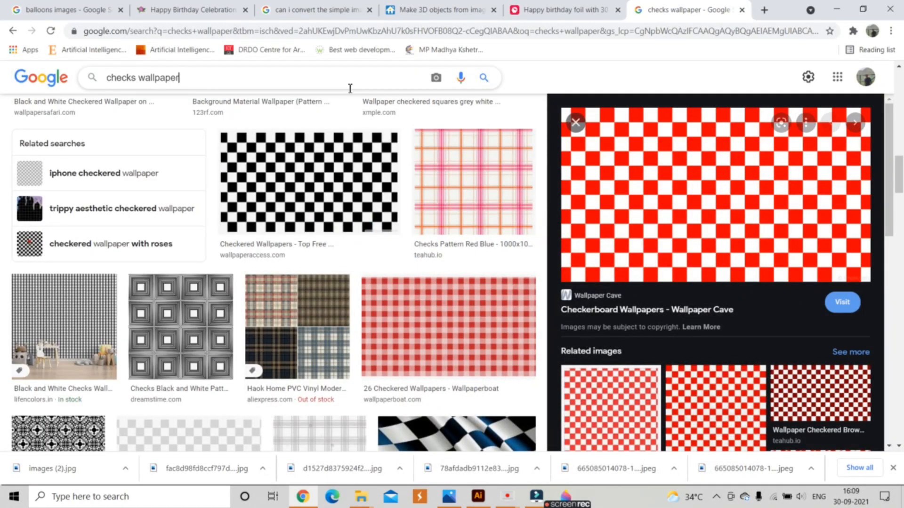
pyautogui.click(356, 166)
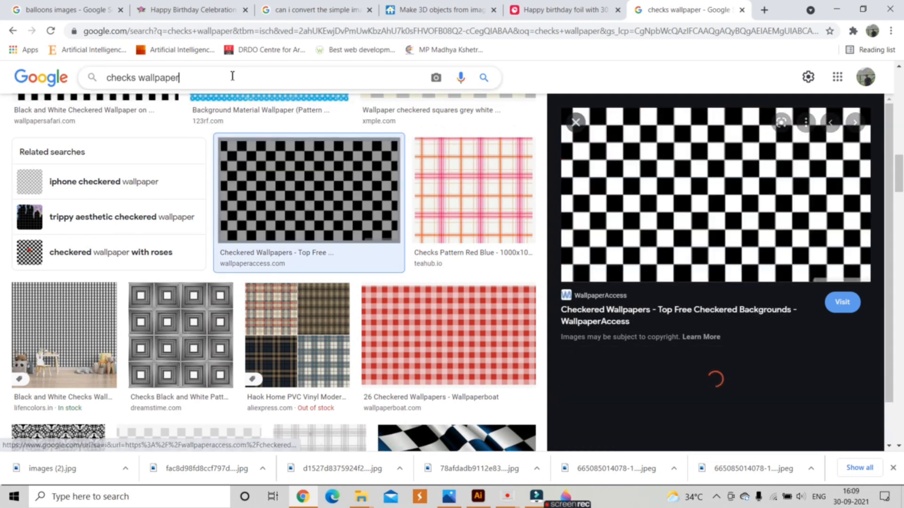
# Save the black-and-white checkered image to the Desktop as a PNG named wallpaper.
pyautogui.rightClick(583, 176)
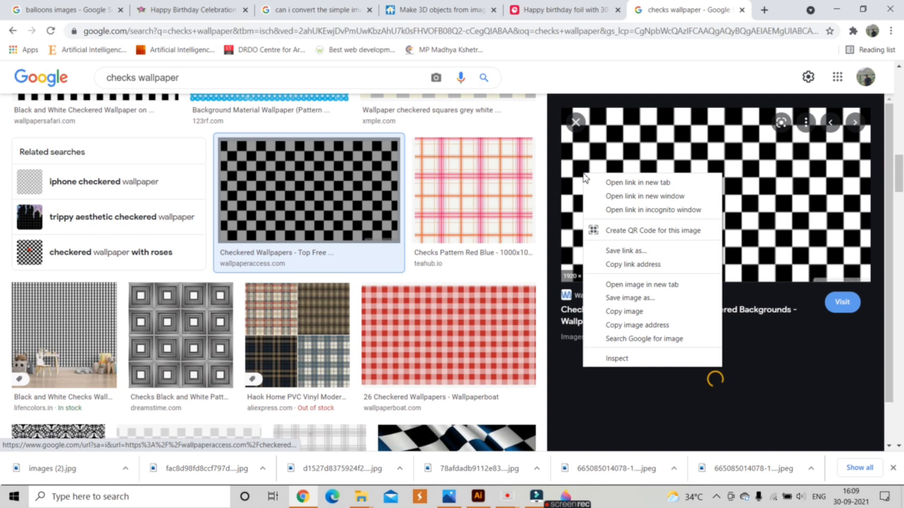
pyautogui.click(612, 294)
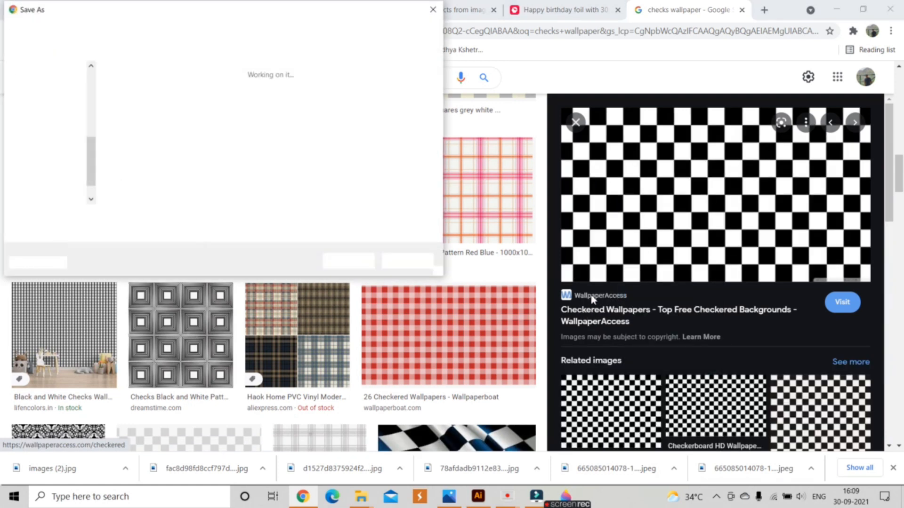
pyautogui.click(47, 68)
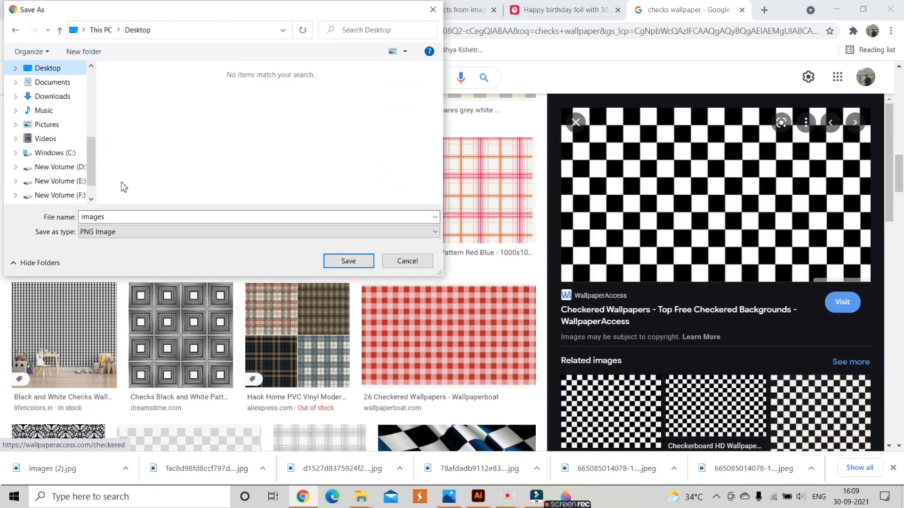
pyautogui.doubleClick(148, 215)
pyautogui.press('BackSpace')
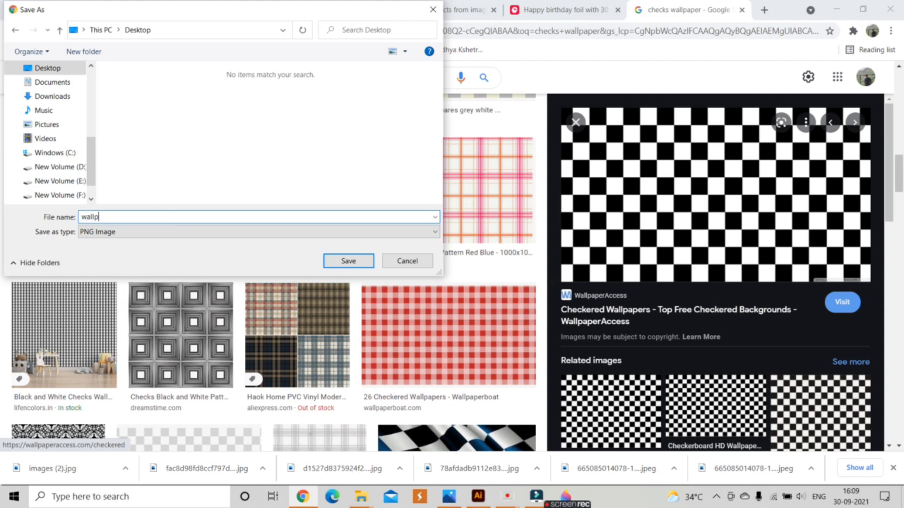
pyautogui.click(166, 231)
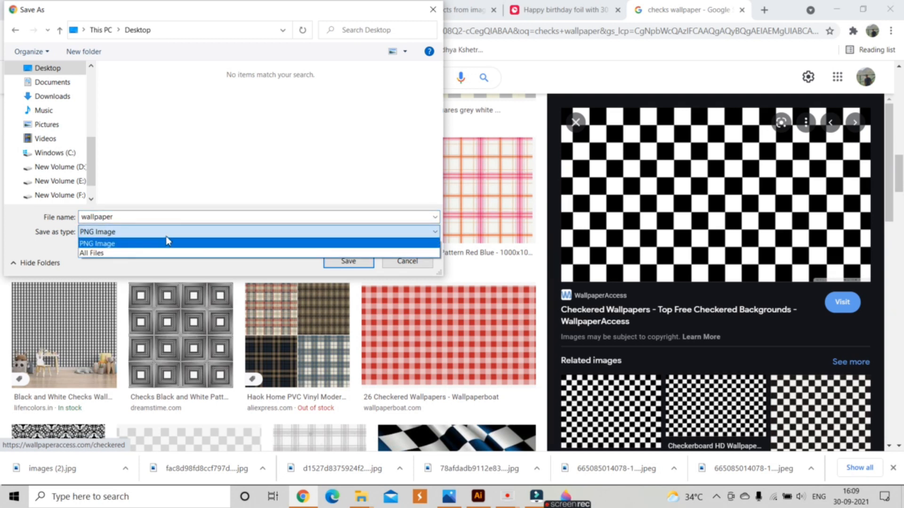
pyautogui.click(166, 242)
pyautogui.click(349, 261)
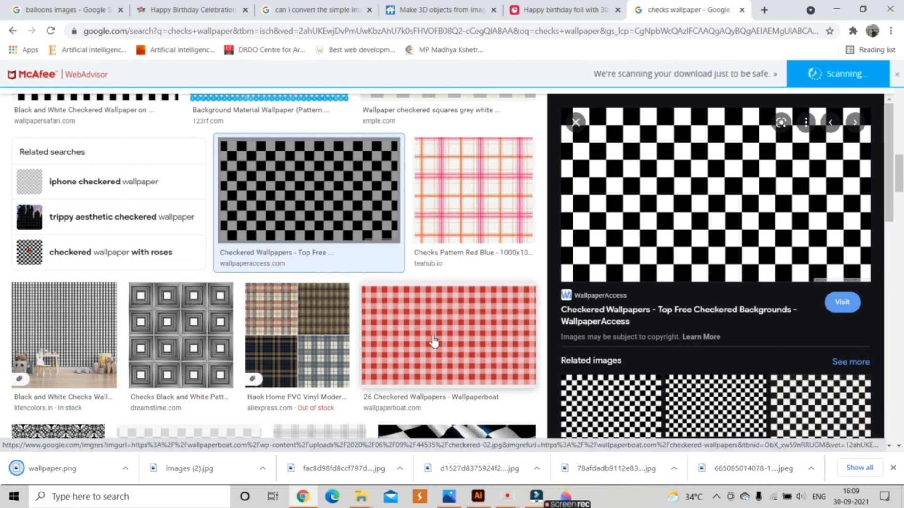
# Preview the pink pinched paper checks image, and from its related images open the assorted-color box pattern wallpaper.
pyautogui.scroll(-6, 395, 332)
pyautogui.scroll(-6, 395, 333)
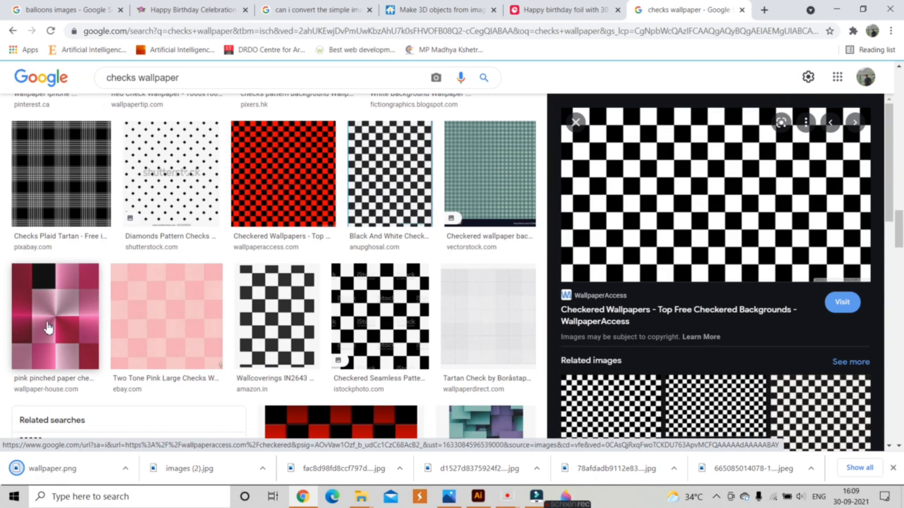
pyautogui.click(45, 329)
pyautogui.scroll(-5, 680, 295)
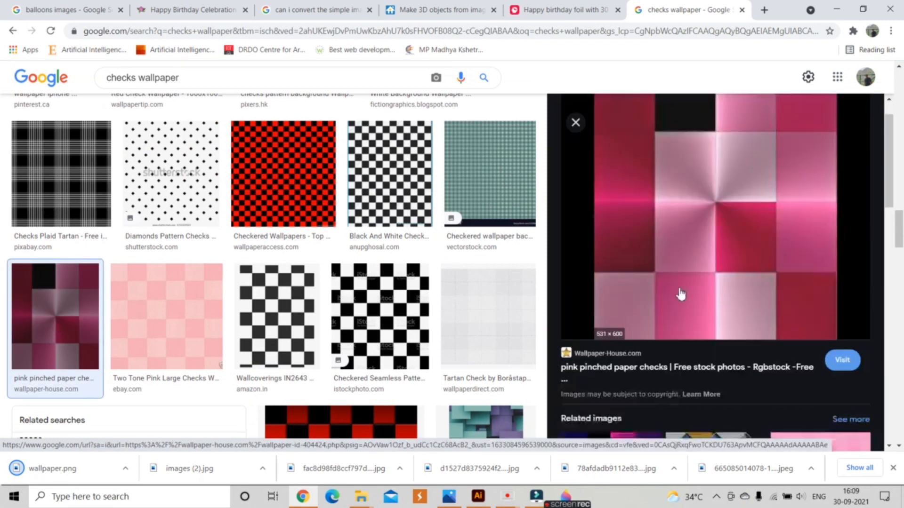
pyautogui.click(682, 294)
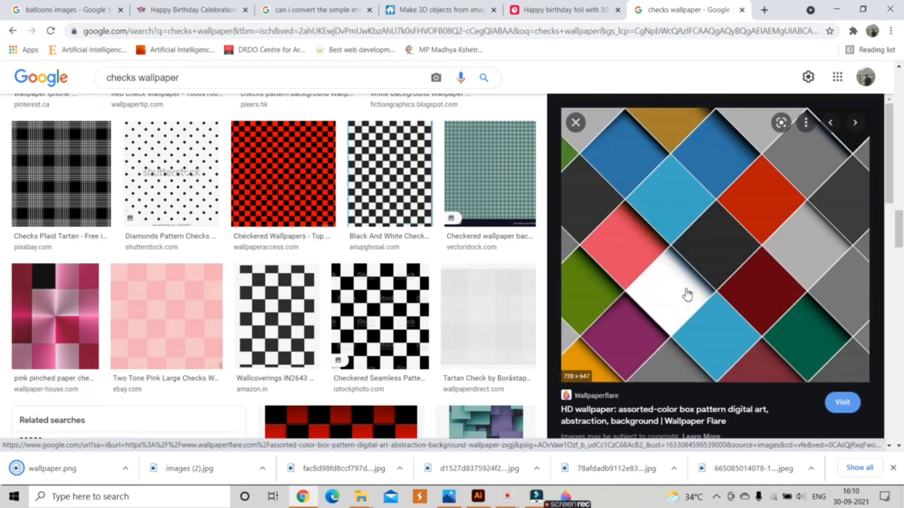
# Save the assorted-color box pattern wallpaper to the Desktop as a JPEG named cup_wallpaper_2.
pyautogui.rightClick(679, 234)
pyautogui.click(722, 357)
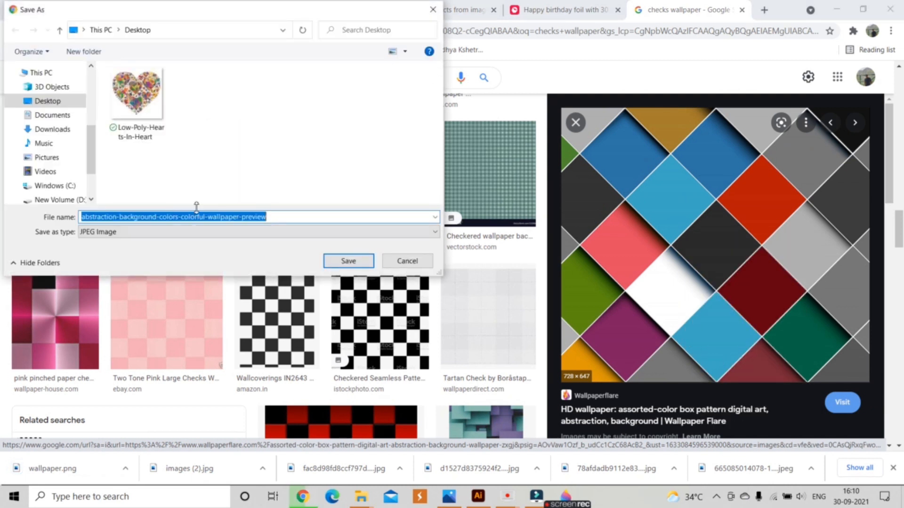
pyautogui.click(286, 217)
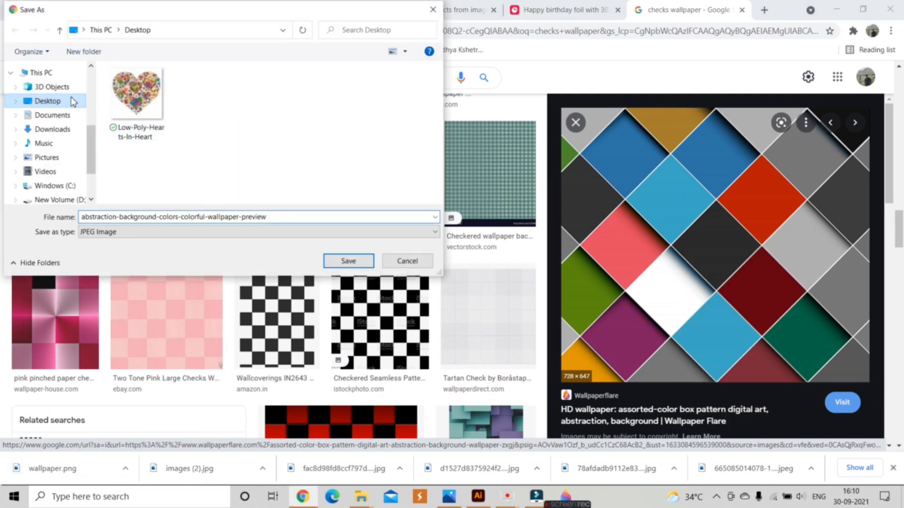
pyautogui.click(324, 219)
pyautogui.press('BackSpace')
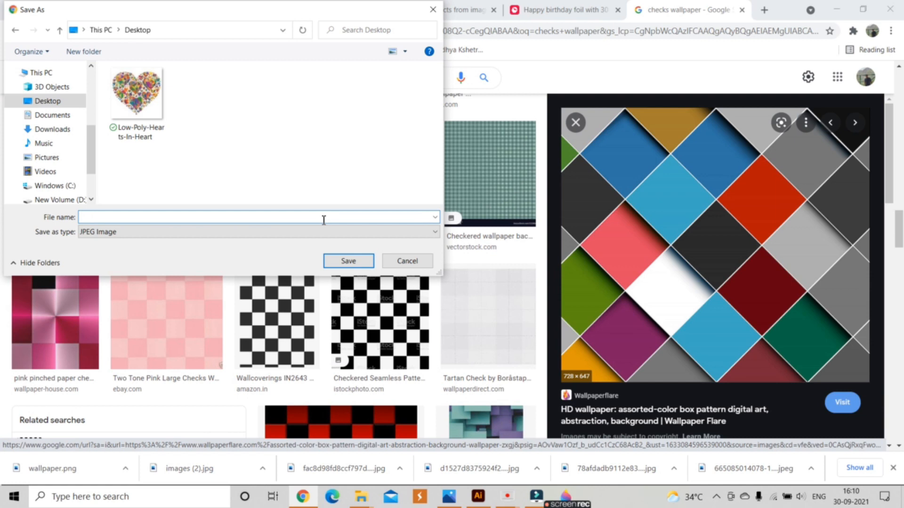
pyautogui.write('cup')
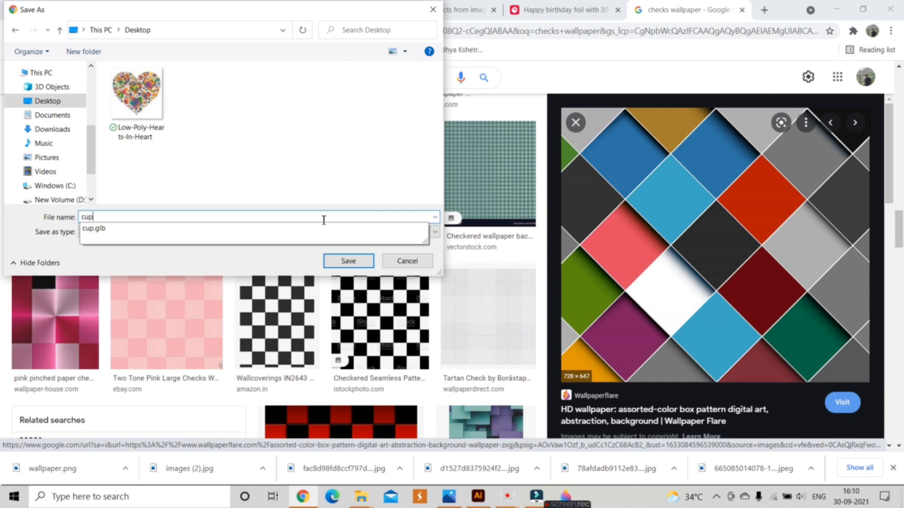
pyautogui.write('_wall')
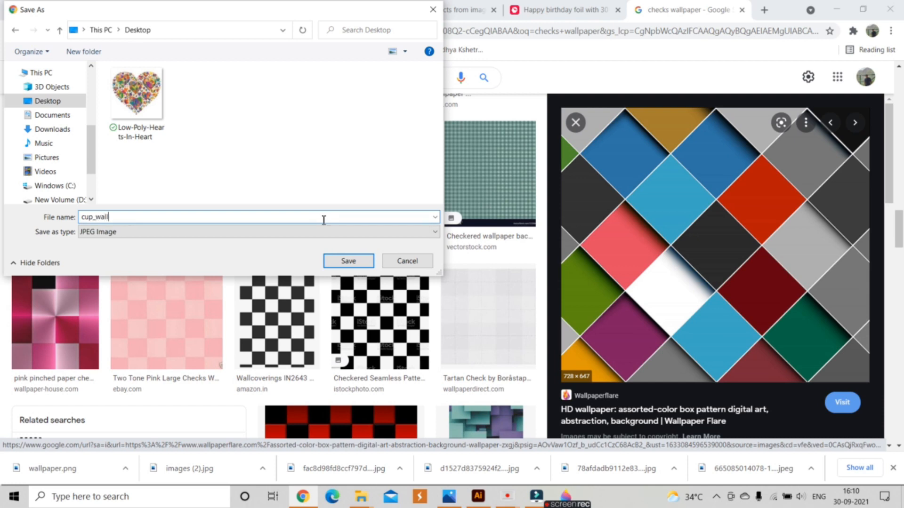
pyautogui.write('paper_1')
pyautogui.click(349, 260)
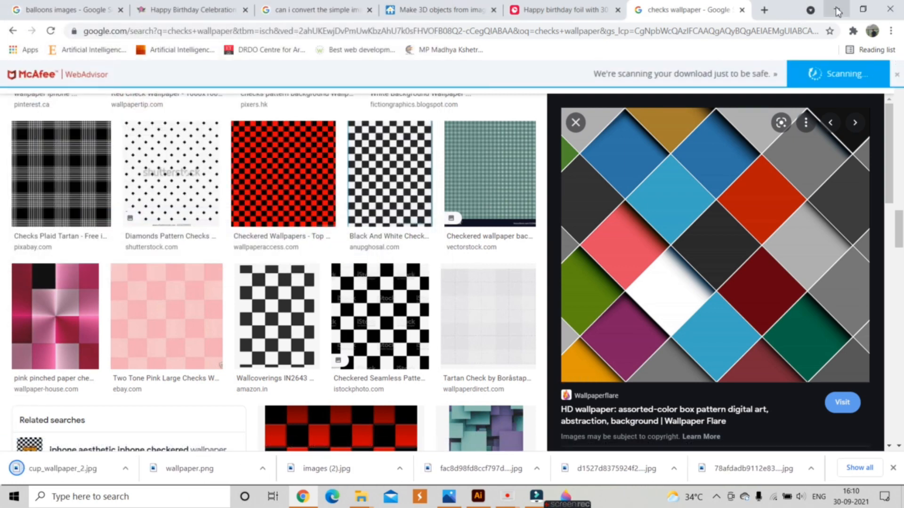
# Find and launch Blender from the Windows search.
pyautogui.click(99, 503)
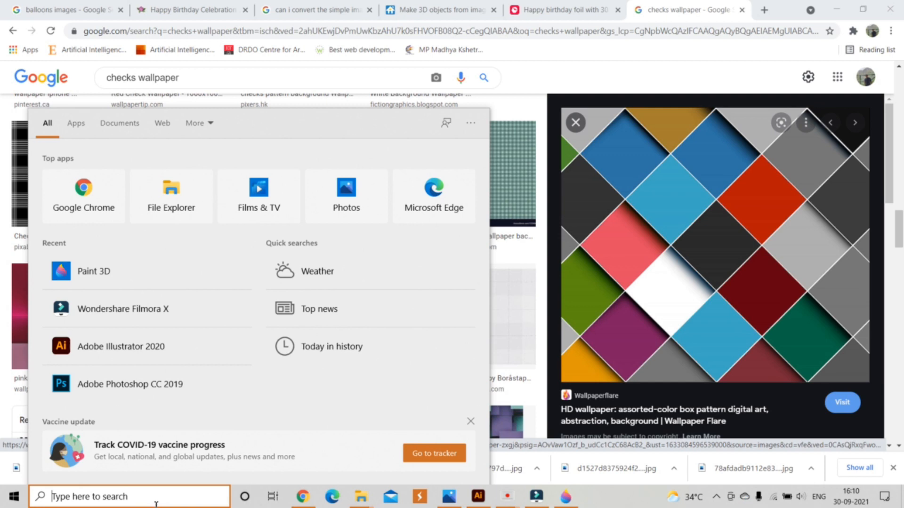
pyautogui.write('blender')
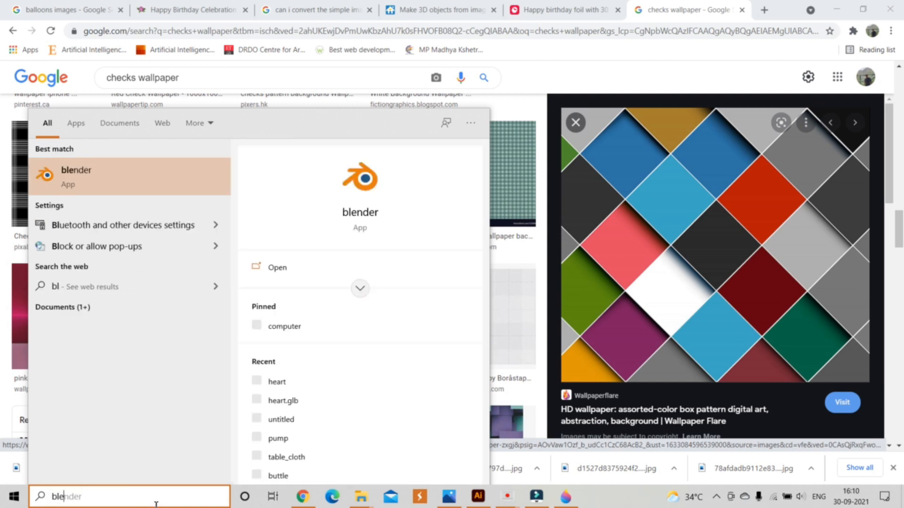
pyautogui.click(100, 169)
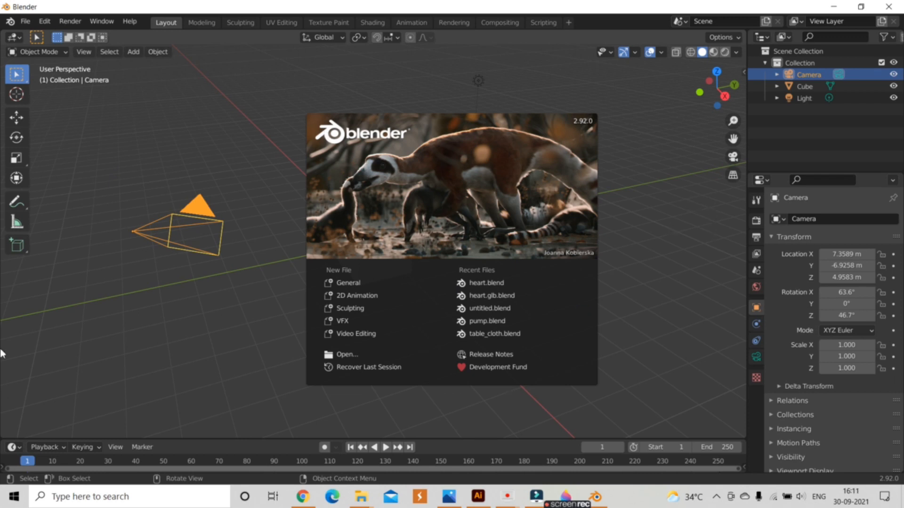
# Dismiss the splash screen and delete the default cube from the scene.
pyautogui.click(26, 21)
pyautogui.click(27, 21)
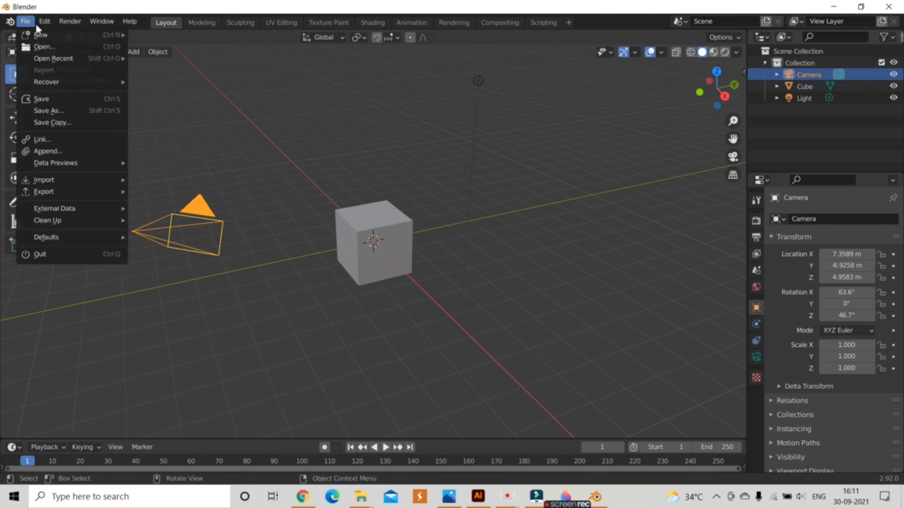
pyautogui.click(359, 239)
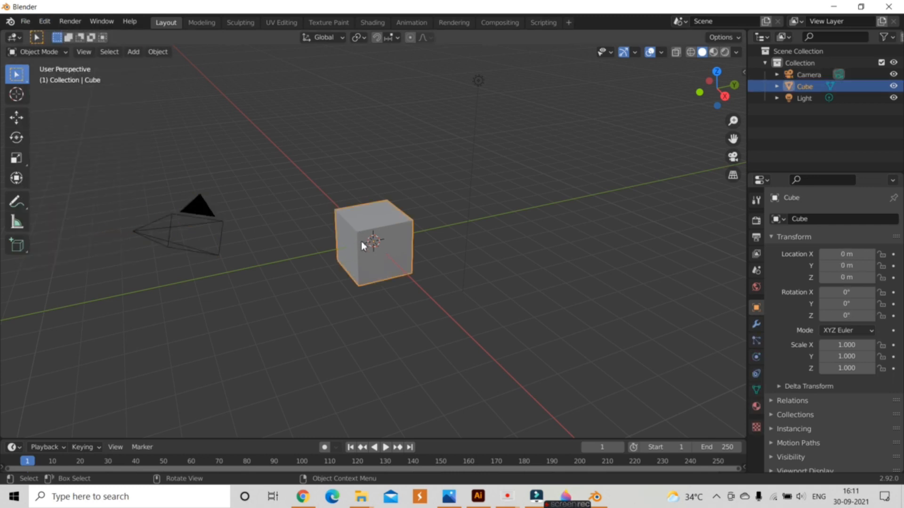
pyautogui.press('Delete')
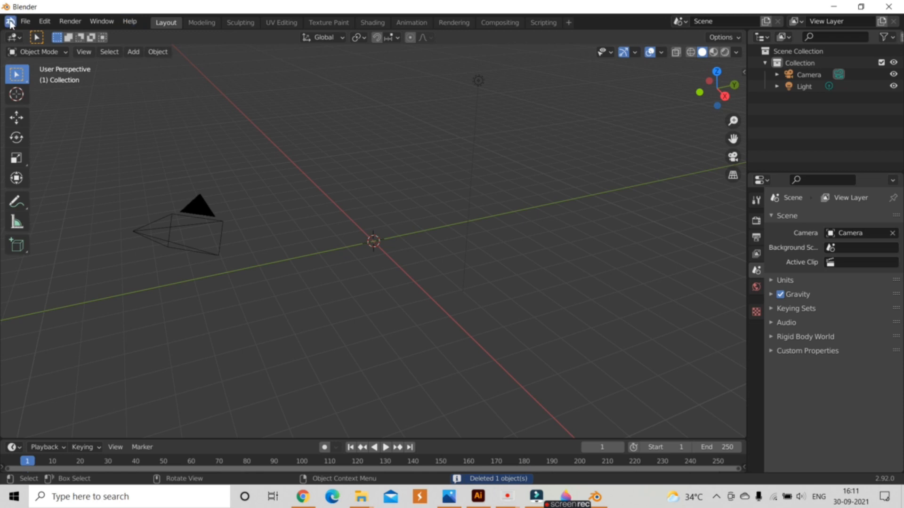
# Import the cup GLB model from the Desktop as glTF 2.0.
pyautogui.click(26, 22)
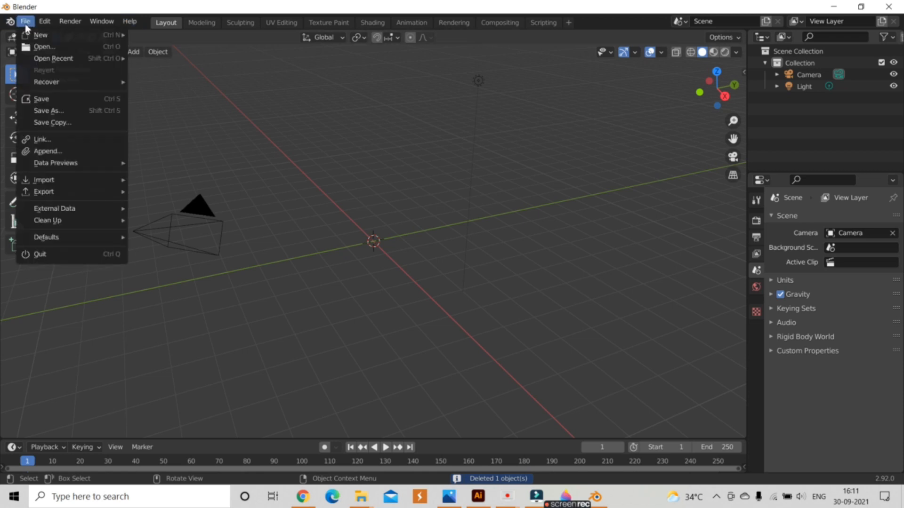
pyautogui.moveTo(66, 183)
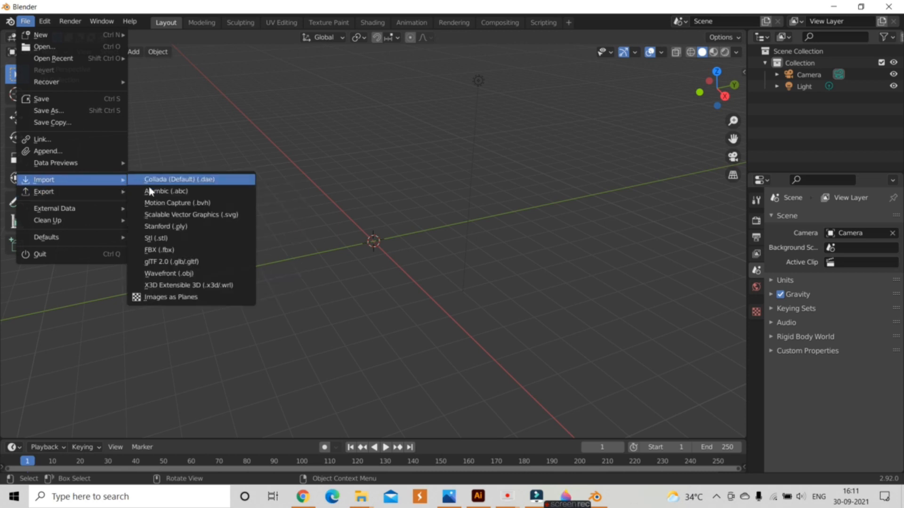
pyautogui.click(183, 265)
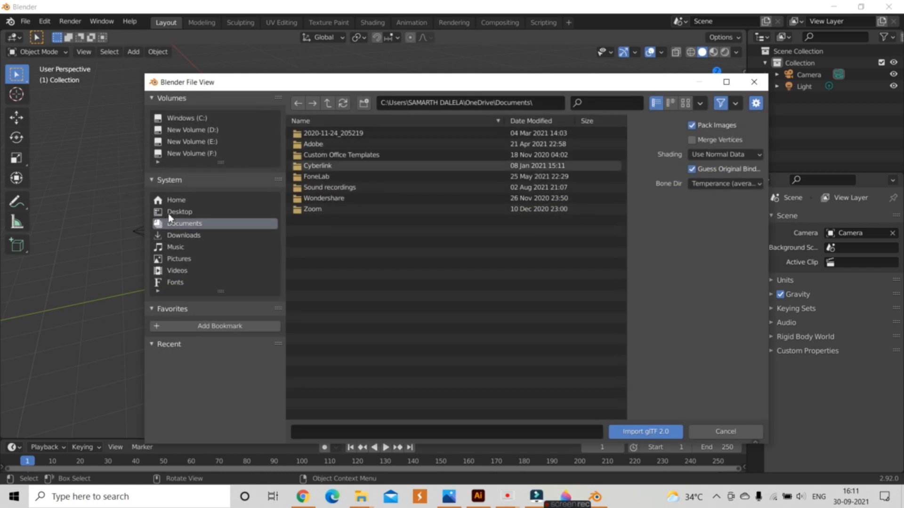
pyautogui.click(172, 212)
pyautogui.click(309, 134)
pyautogui.click(639, 437)
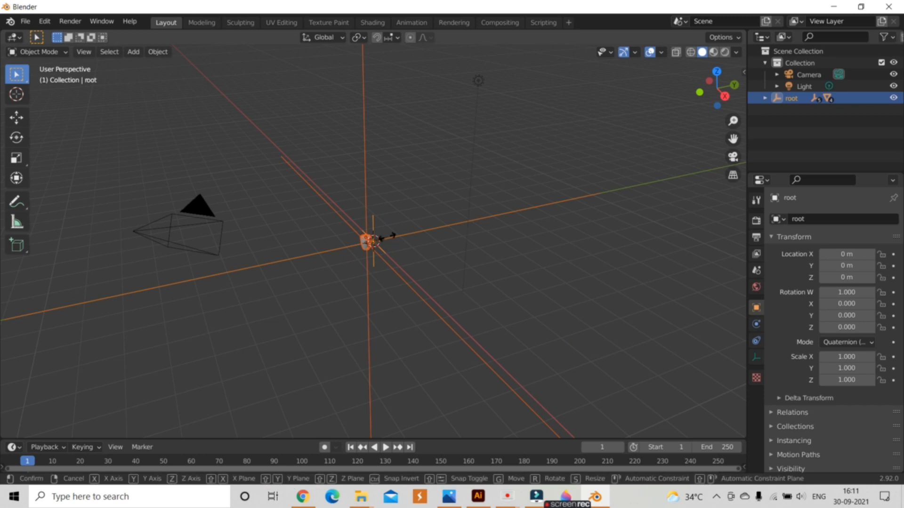
# Scale the imported mug to about 12.1 and move it to about X 0.82 m, Y 2.92 m, Z 0.87 m, then deselect it.
pyautogui.press('s')
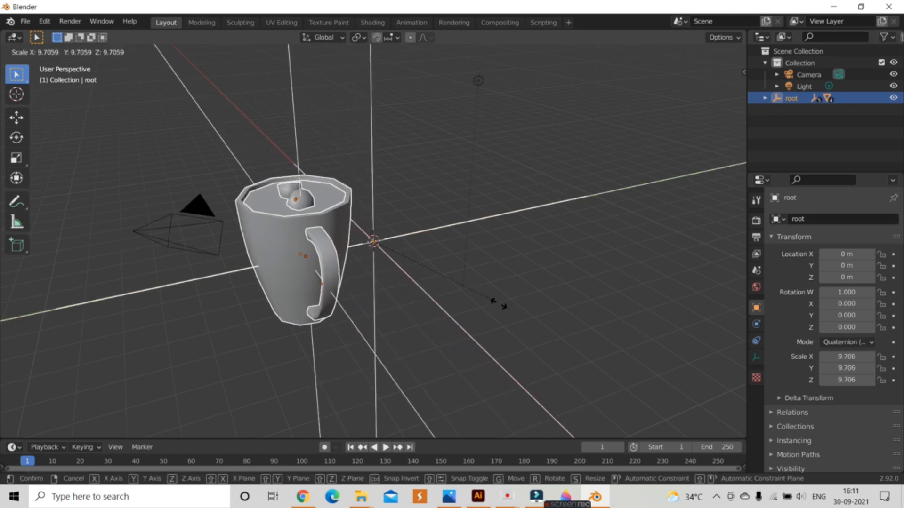
pyautogui.click(526, 320)
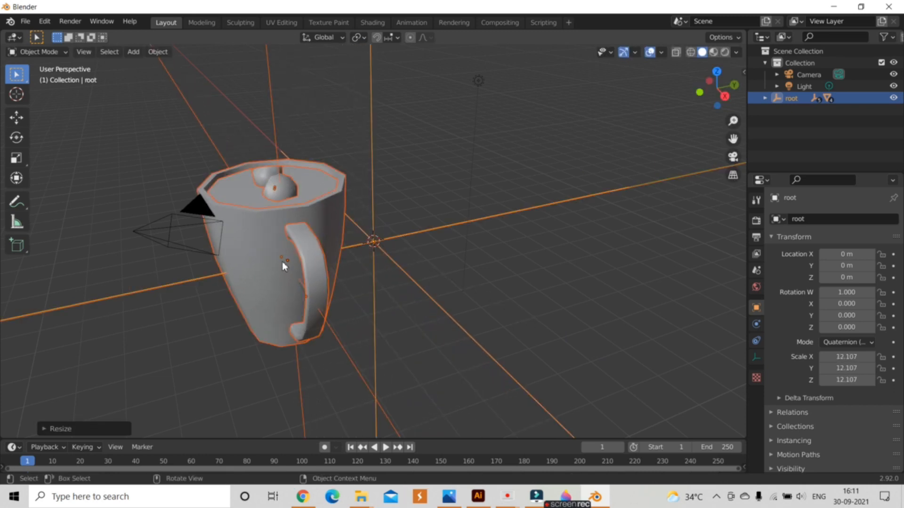
pyautogui.press('g')
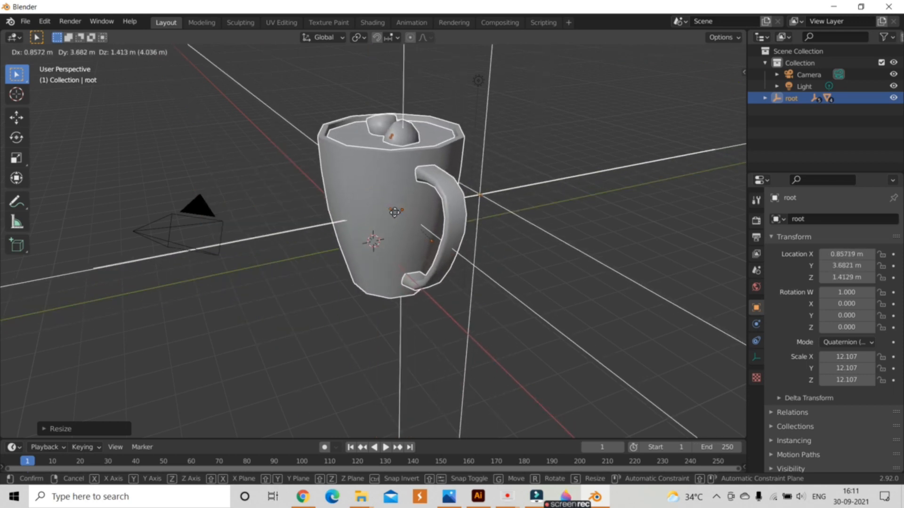
pyautogui.click(374, 235)
pyautogui.click(521, 163)
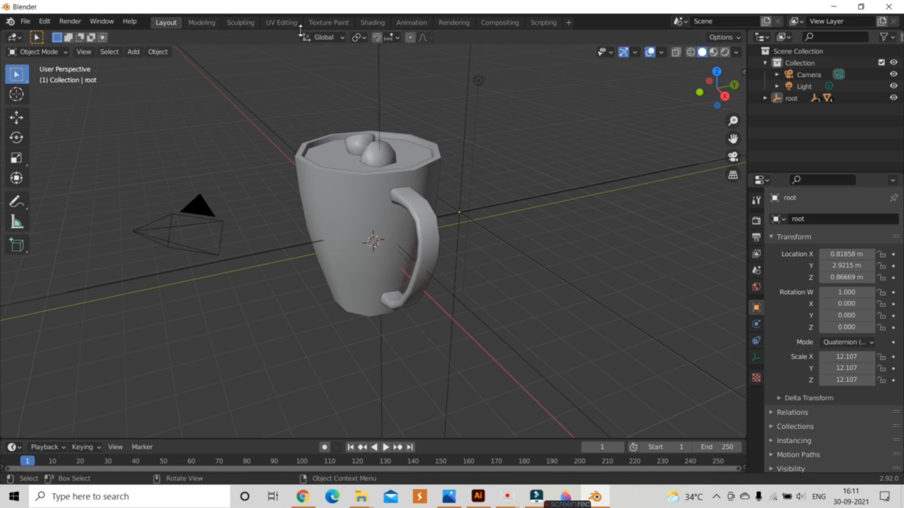
# Switch to the Shading workspace and look through the Documents folder in its file browser.
pyautogui.click(372, 23)
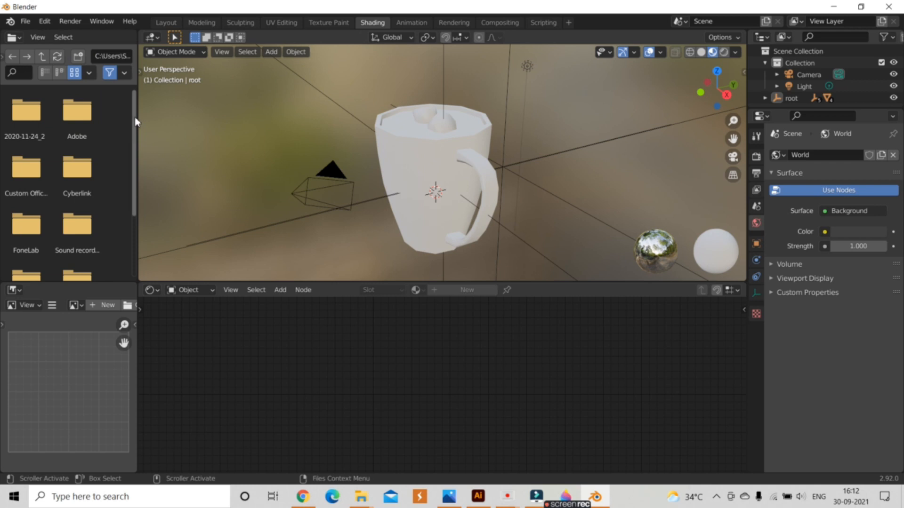
pyautogui.moveTo(135, 122); pyautogui.dragTo(135, 124)
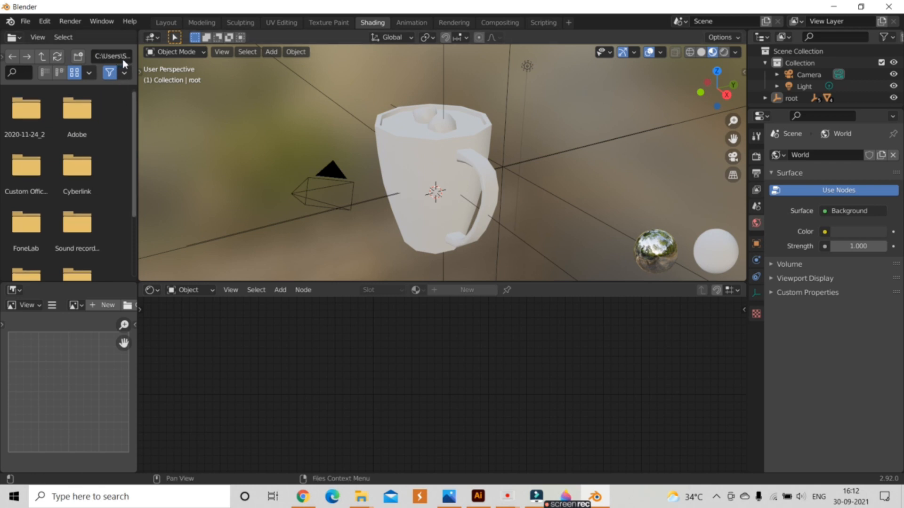
pyautogui.moveTo(135, 119); pyautogui.dragTo(135, 117)
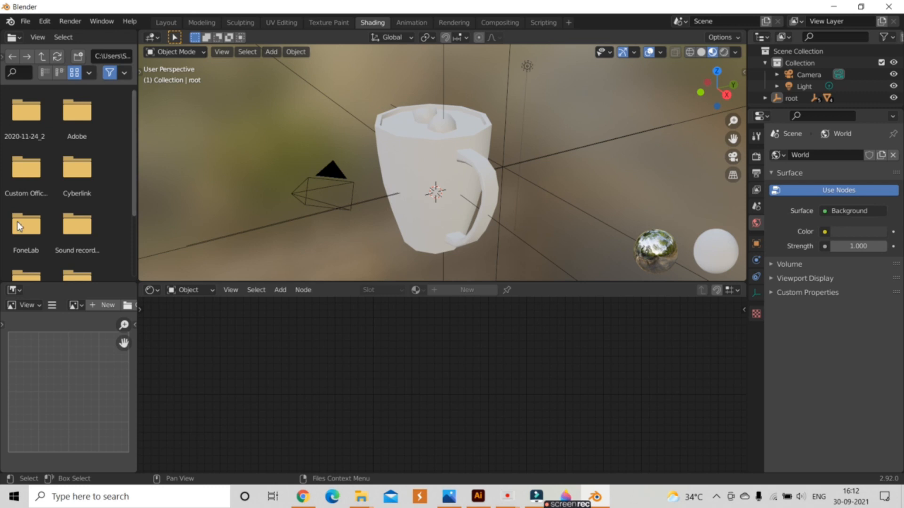
pyautogui.scroll(-3, 82, 196)
pyautogui.scroll(3, 85, 197)
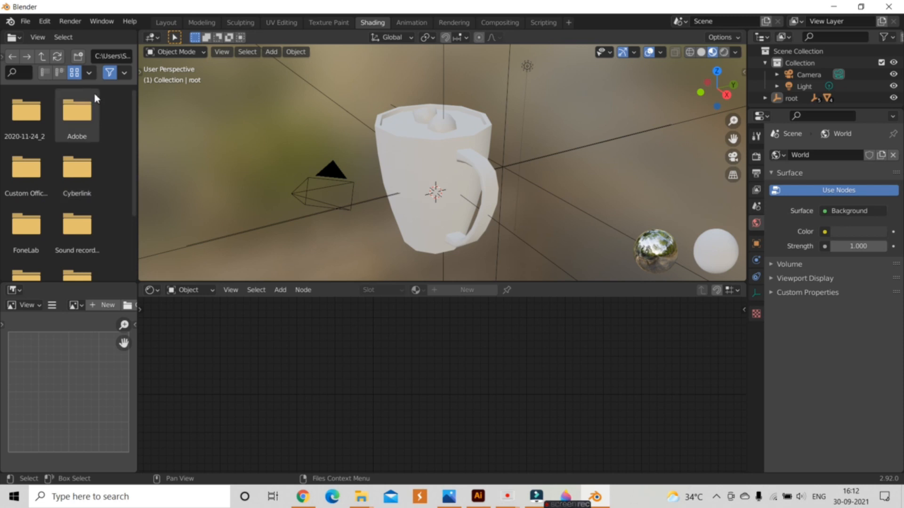
pyautogui.scroll(-2, 111, 155)
pyautogui.scroll(-3, 112, 159)
pyautogui.scroll(5, 112, 159)
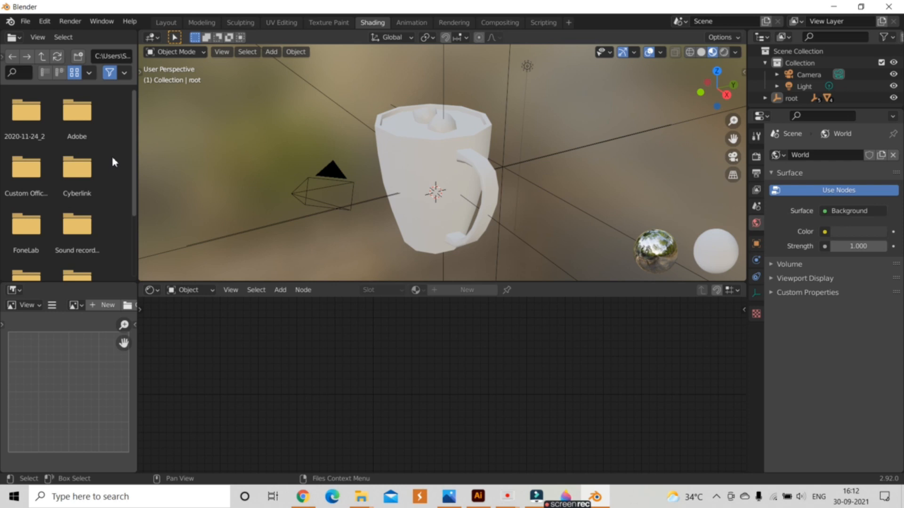
# Create a new folder with the default name in the file browser's Documents directory.
pyautogui.click(115, 57)
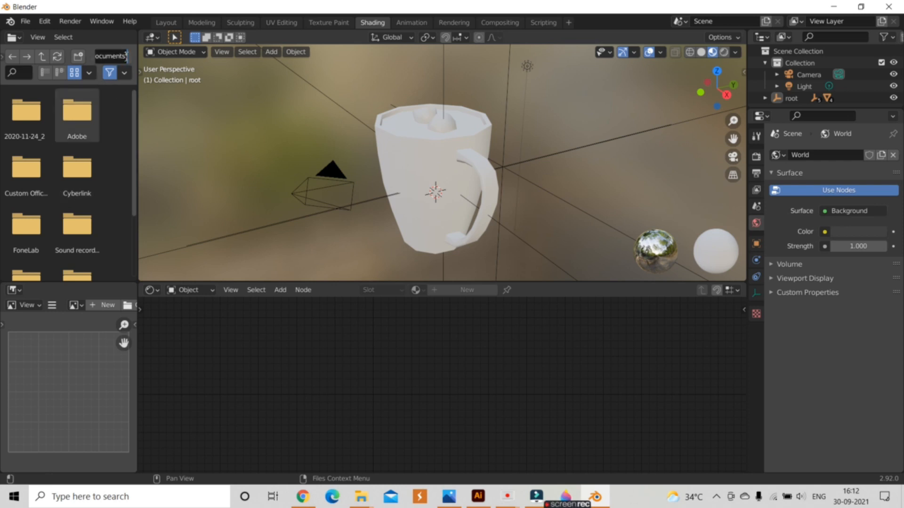
pyautogui.click(99, 53)
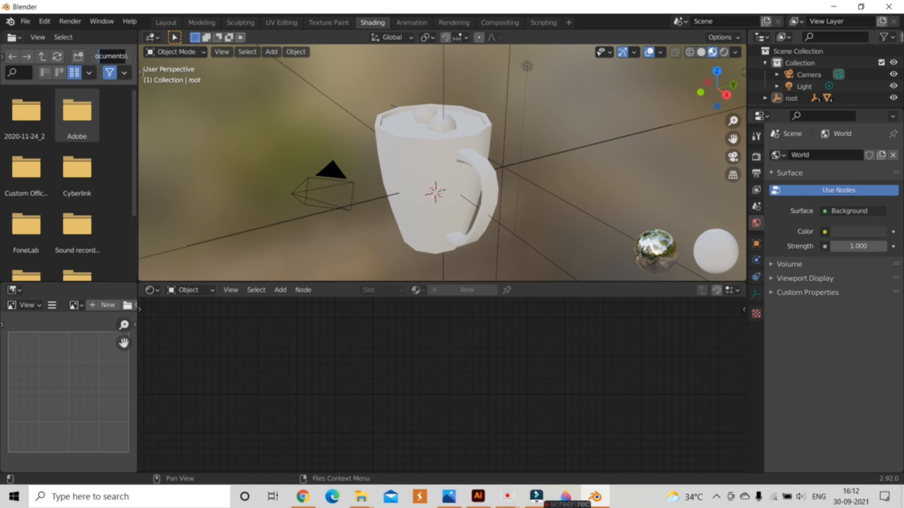
pyautogui.click(78, 56)
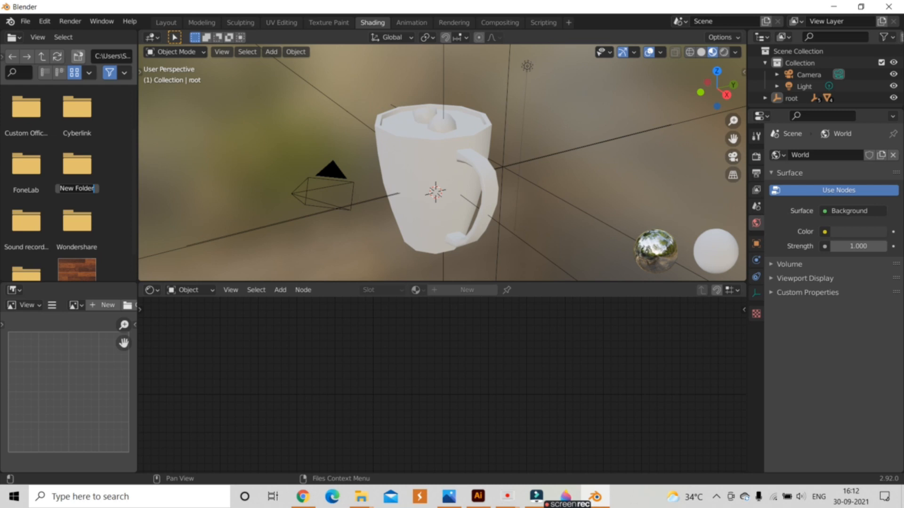
pyautogui.click(100, 57)
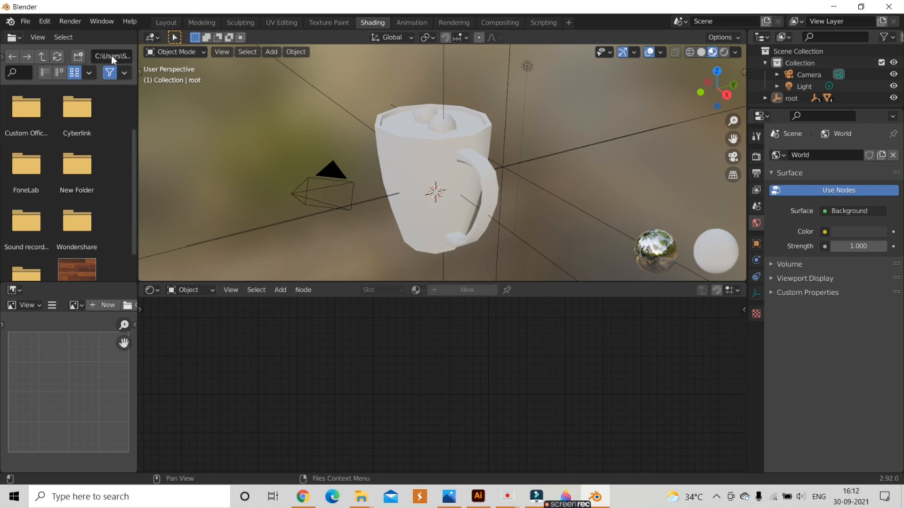
# Try to select the file browser's directory path, and copy that field's data path.
pyautogui.click(97, 56)
pyautogui.moveTo(130, 56); pyautogui.dragTo(104, 56)
pyautogui.click(96, 57)
pyautogui.moveTo(132, 58); pyautogui.dragTo(44, 51)
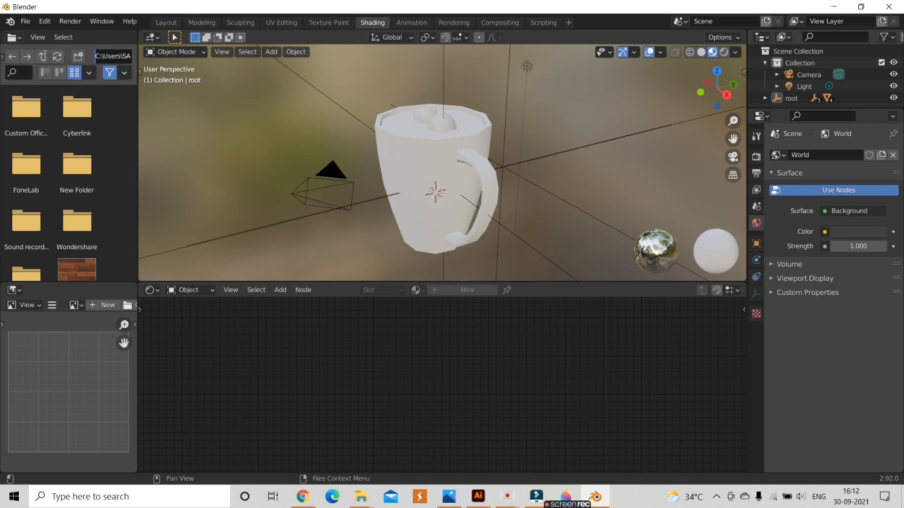
pyautogui.rightClick(102, 55)
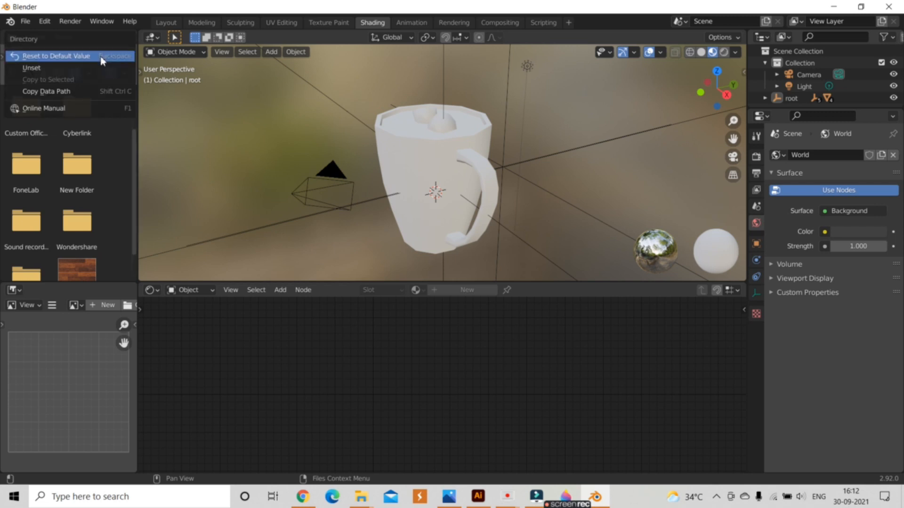
pyautogui.click(103, 89)
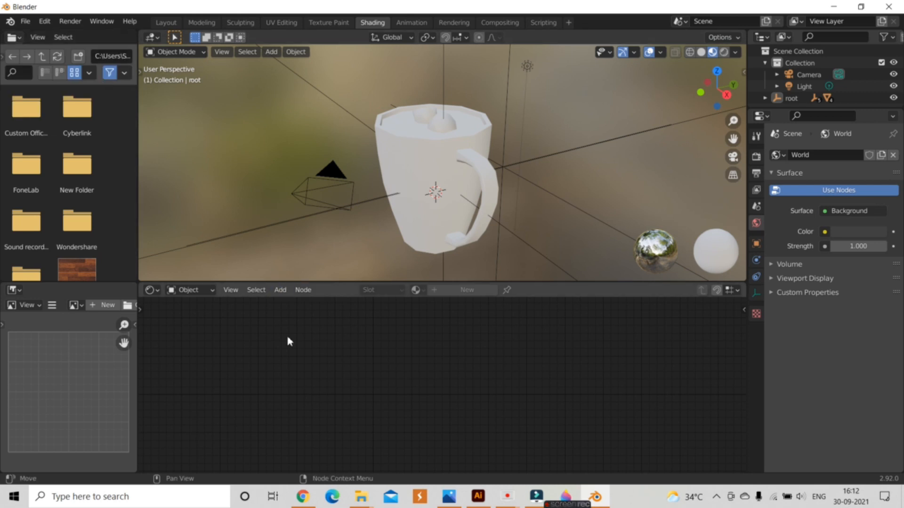
# Switch to the pictures downloads window in File Explorer.
pyautogui.moveTo(361, 496)
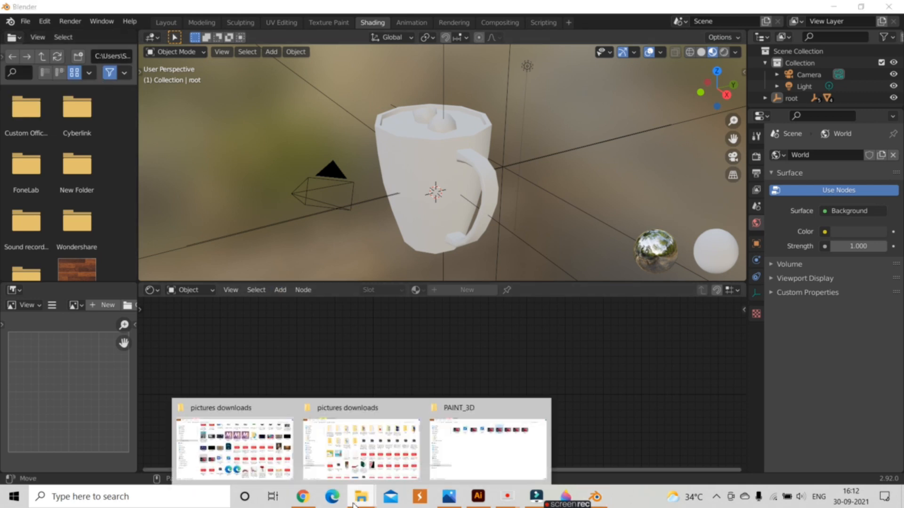
pyautogui.click(266, 447)
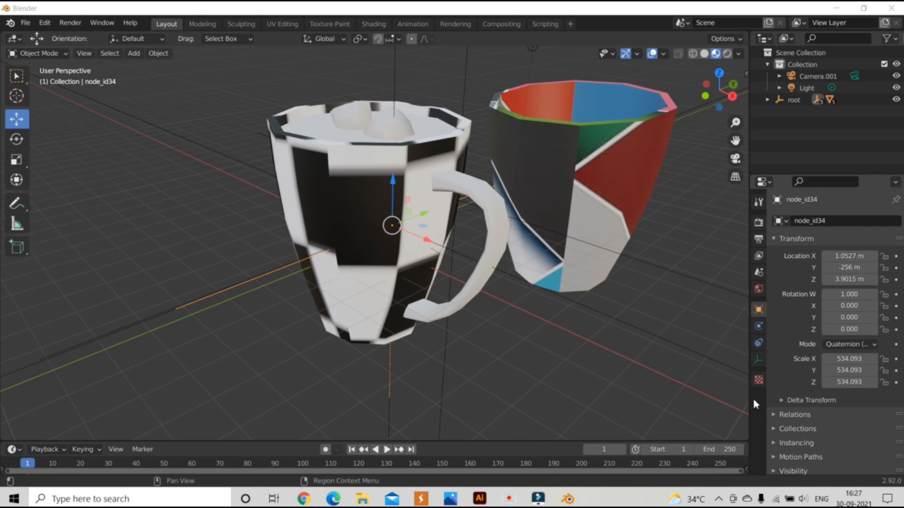
# Duplicate the checkered mug body and place the copy beside the original, on the side away from the multicolored mug.
pyautogui.click(370, 137)
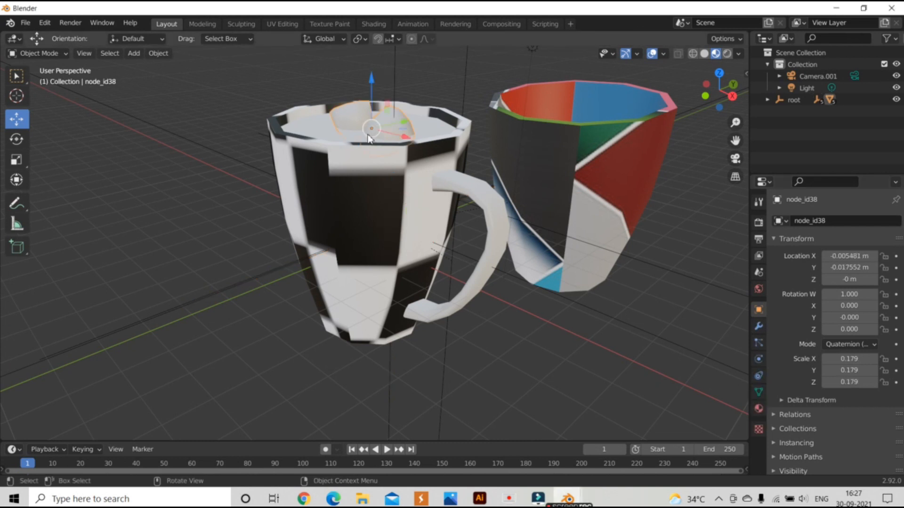
pyautogui.click(342, 192)
pyautogui.rightClick(344, 190)
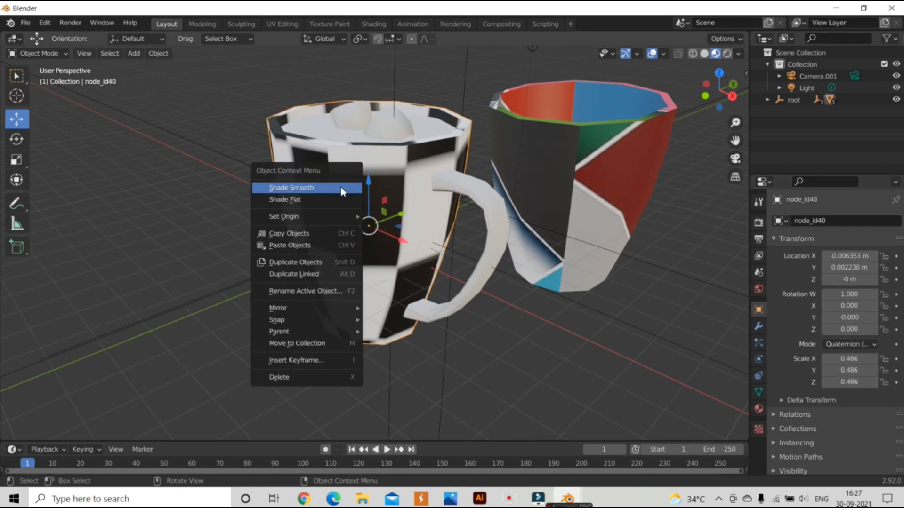
pyautogui.click(326, 265)
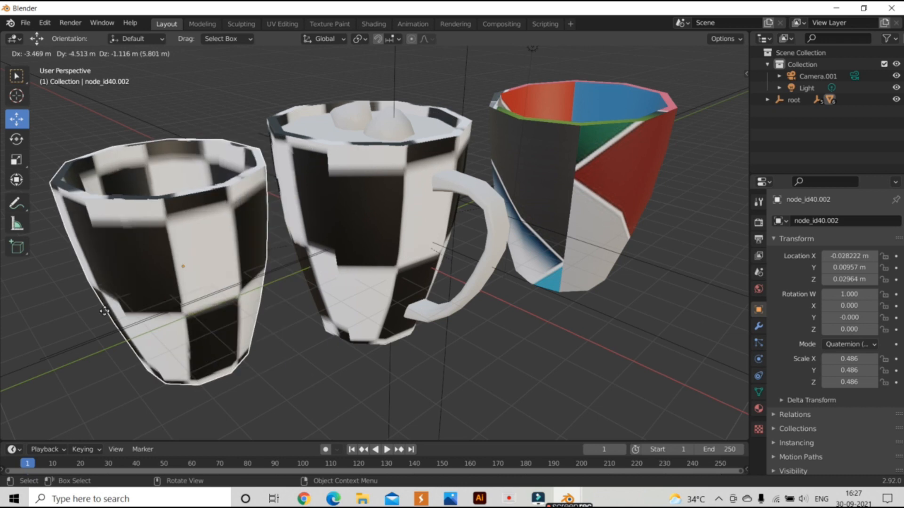
pyautogui.click(143, 322)
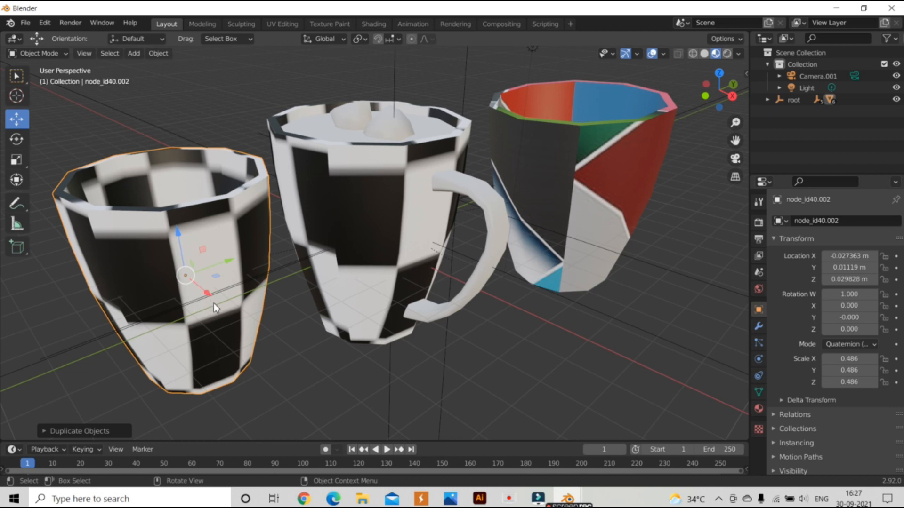
# In the Shading workspace, add the wooden-floor image from the Documents folder as a texture node to the duplicated mug's material.
pyautogui.click(374, 24)
pyautogui.scroll(-5, 28, 211)
pyautogui.scroll(-6, 37, 194)
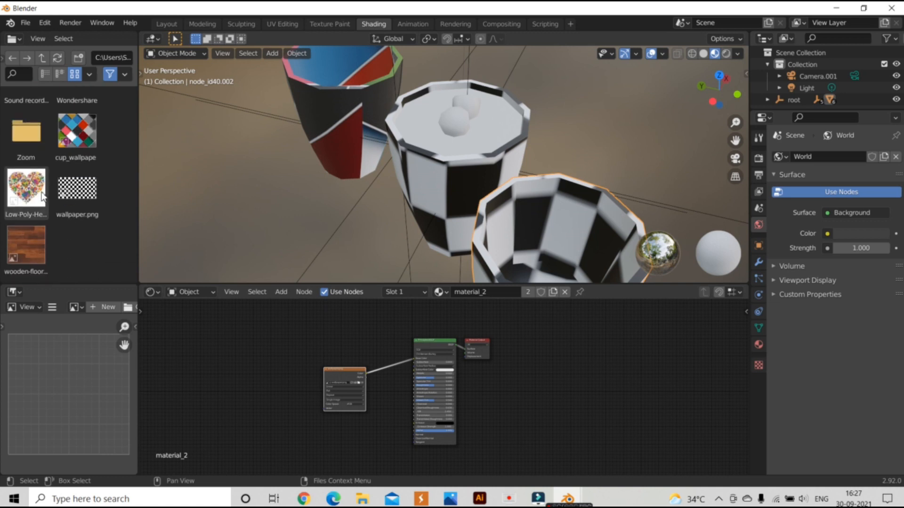
pyautogui.click(38, 238)
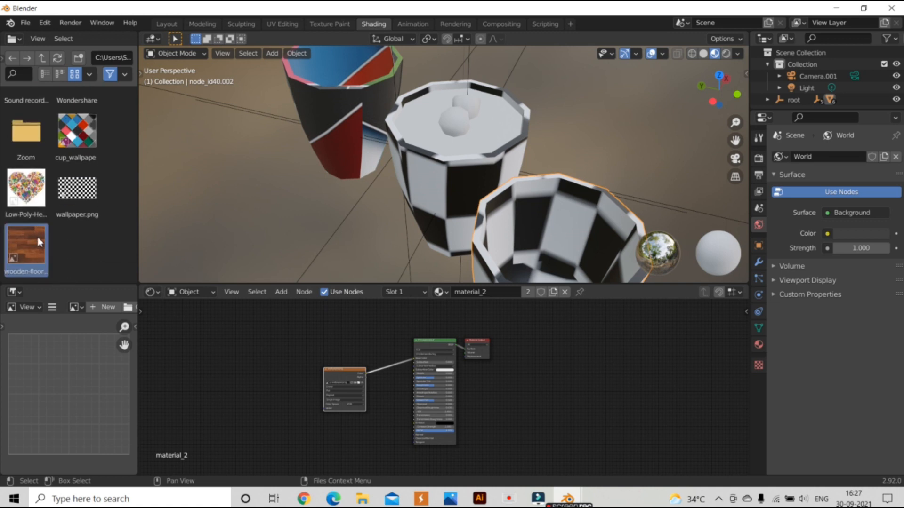
pyautogui.moveTo(39, 239); pyautogui.dragTo(297, 404)
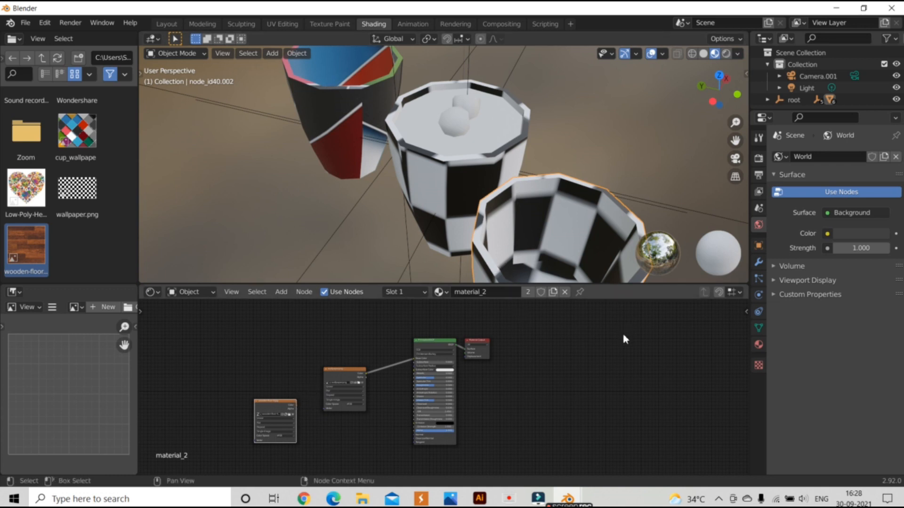
# Make a separate copy of the duplicated mug's material and rename it material_3.
pyautogui.scroll(-1, 624, 339)
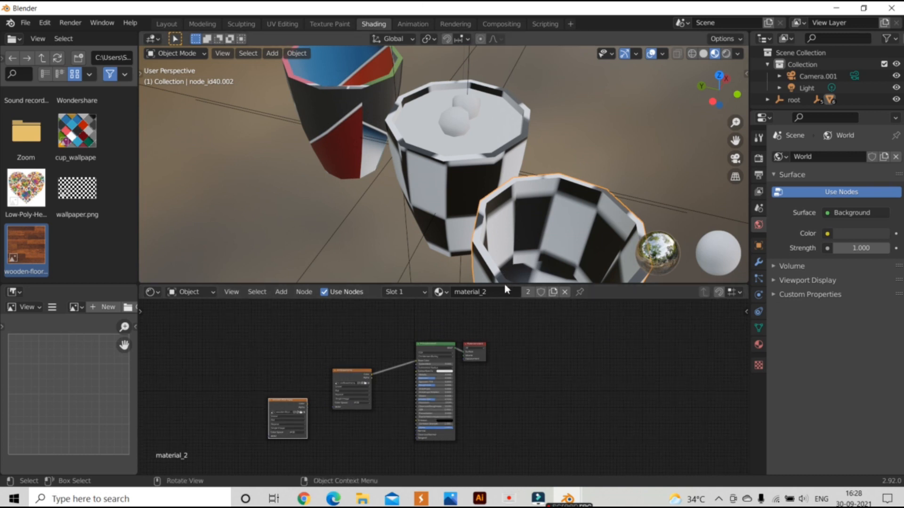
pyautogui.click(528, 292)
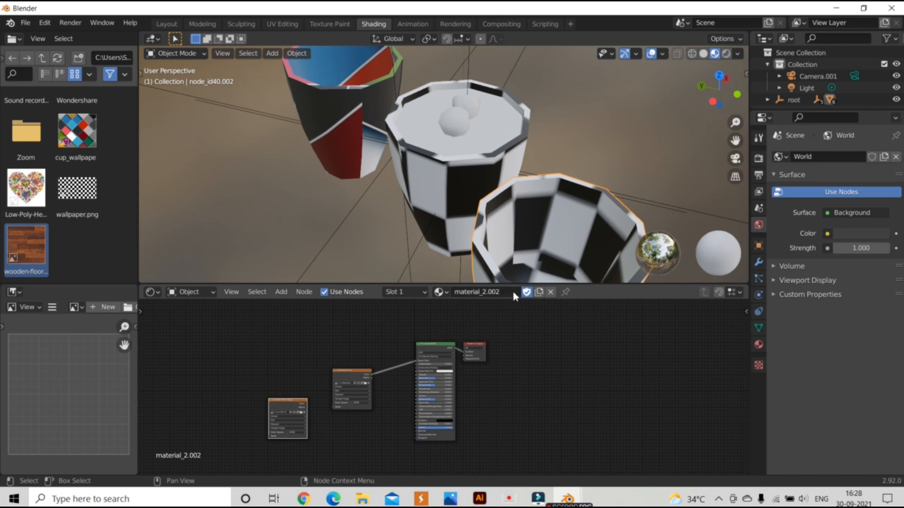
pyautogui.click(282, 294)
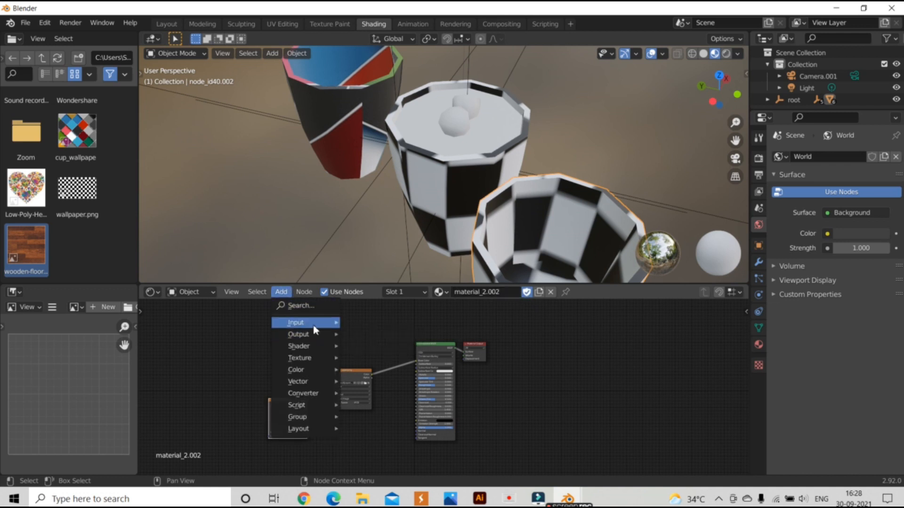
pyautogui.moveTo(314, 329)
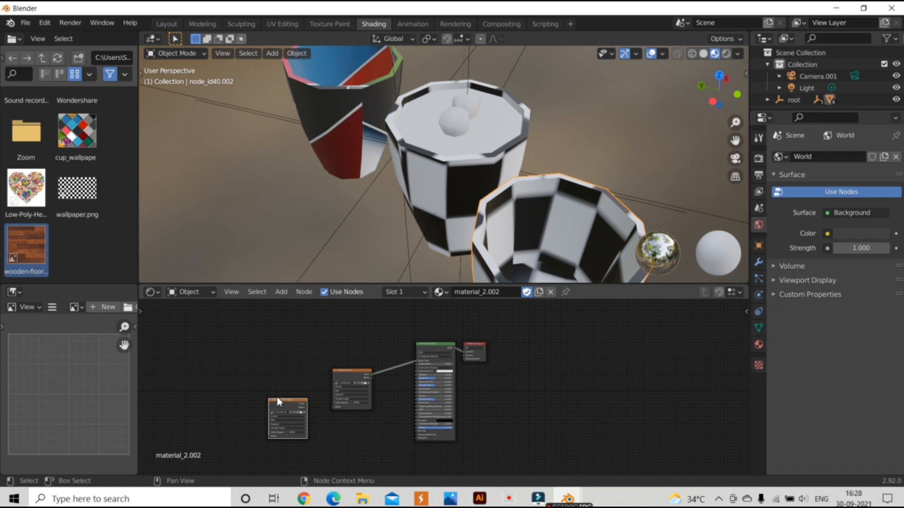
pyautogui.click(105, 305)
pyautogui.click(494, 295)
pyautogui.click(539, 291)
pyautogui.click(539, 292)
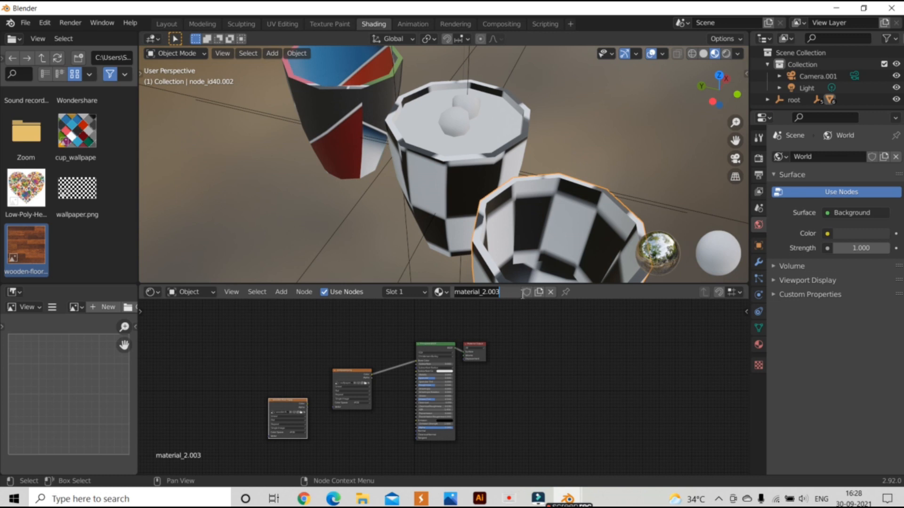
pyautogui.hotkey('ctrl', 'a')
pyautogui.press('BackSpace')
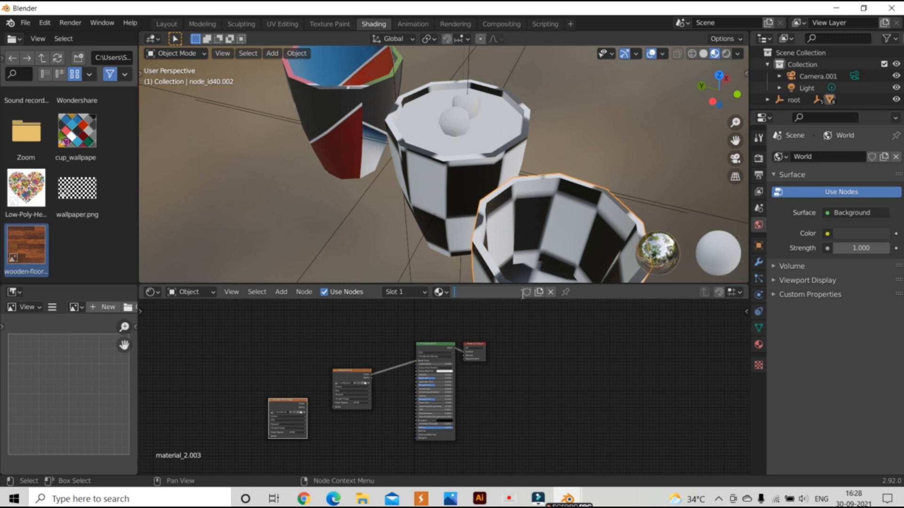
pyautogui.write('material_')
pyautogui.press('Return')
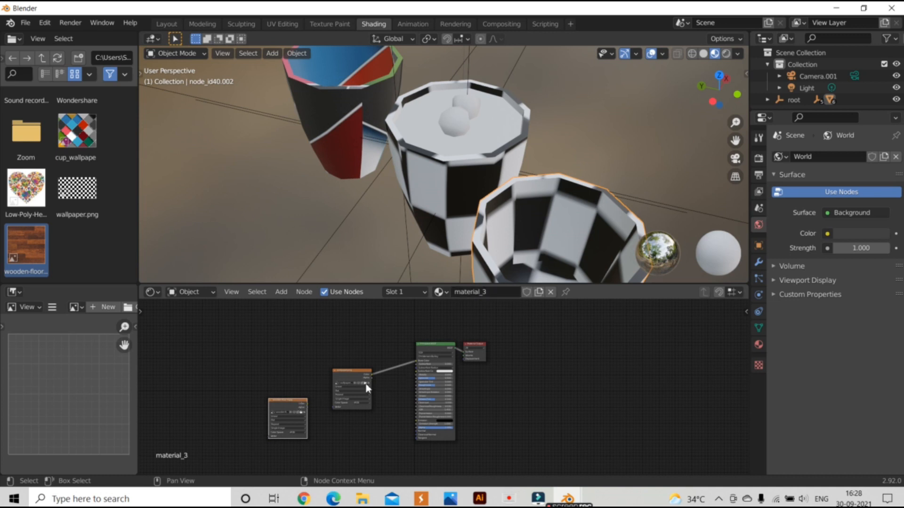
# Load wooden-floor-4.jpg into the image texture node connected to the shader, then return to the Layout workspace and deselect everything.
pyautogui.click(366, 384)
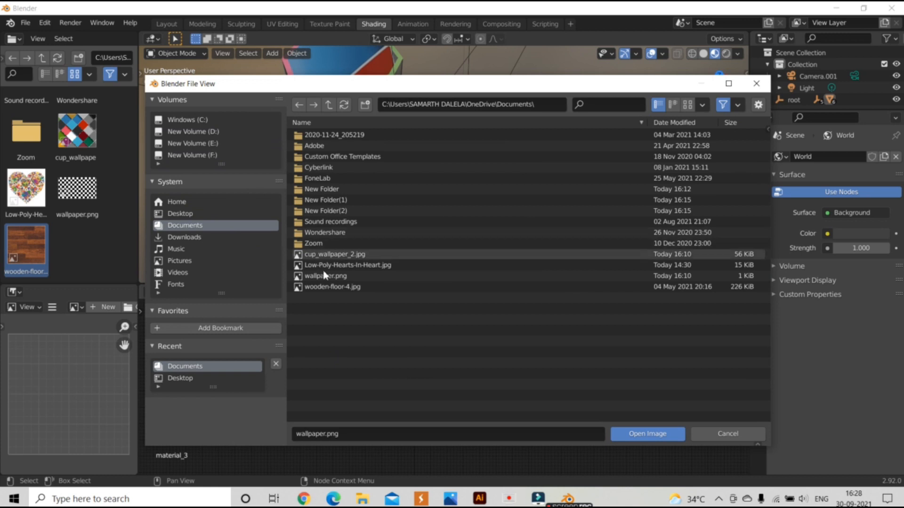
pyautogui.doubleClick(328, 287)
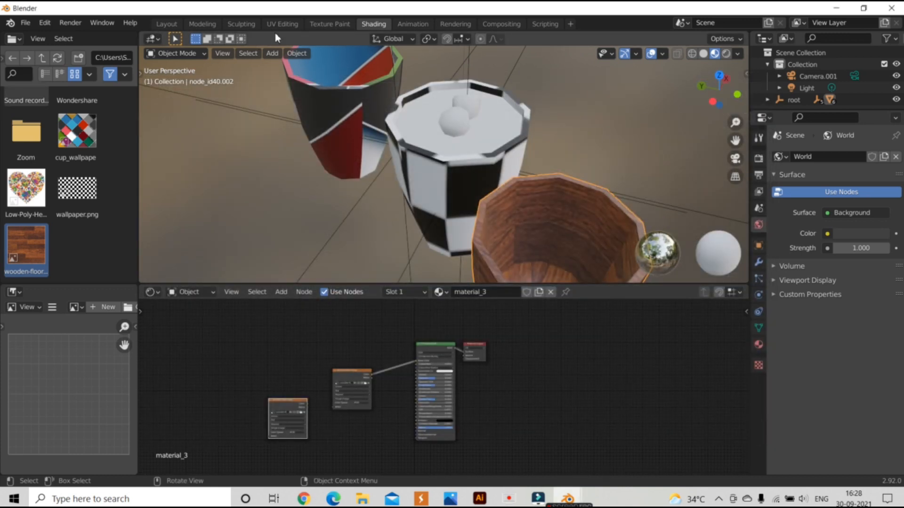
pyautogui.scroll(-3, 538, 186)
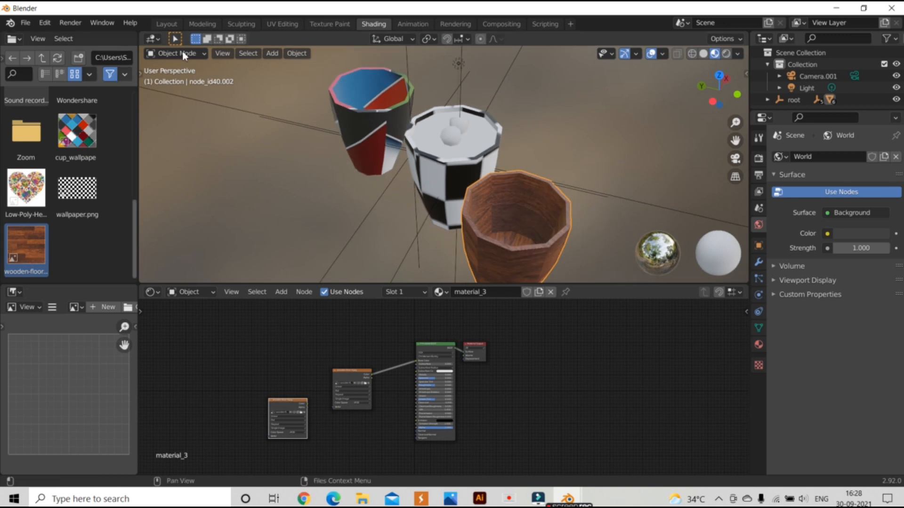
pyautogui.click(167, 24)
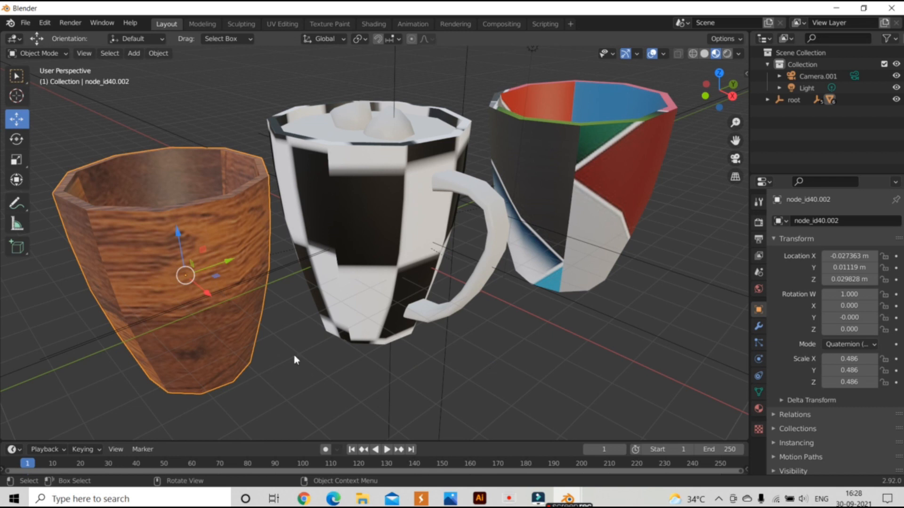
pyautogui.hotkey('alt', 'a')
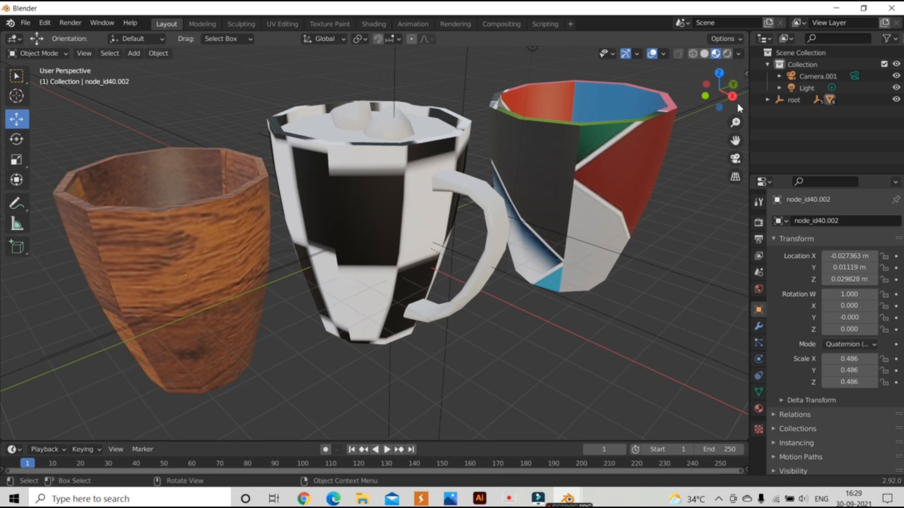
# Select the mugs' parent empty node_id36 and scale it uniformly to about 0.931.
pyautogui.moveTo(732, 96); pyautogui.dragTo(697, 109)
pyautogui.click(384, 240)
pyautogui.click(403, 245)
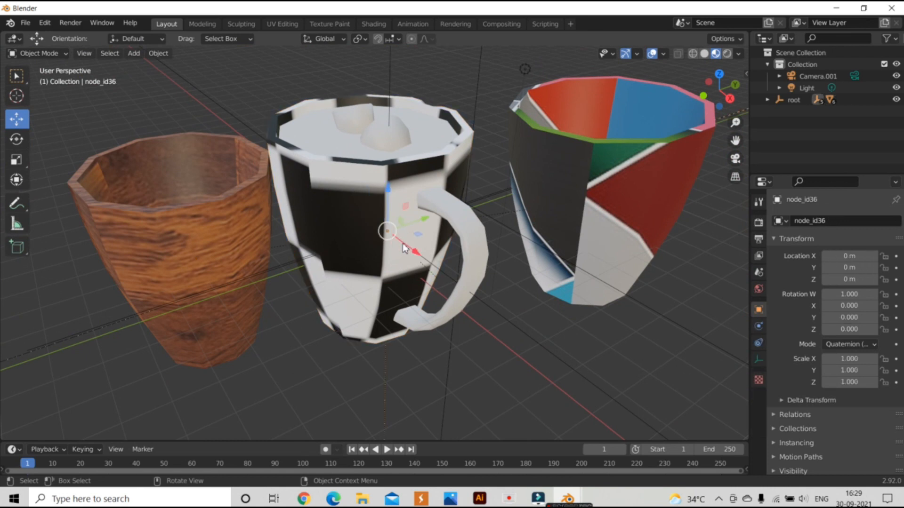
pyautogui.press('s')
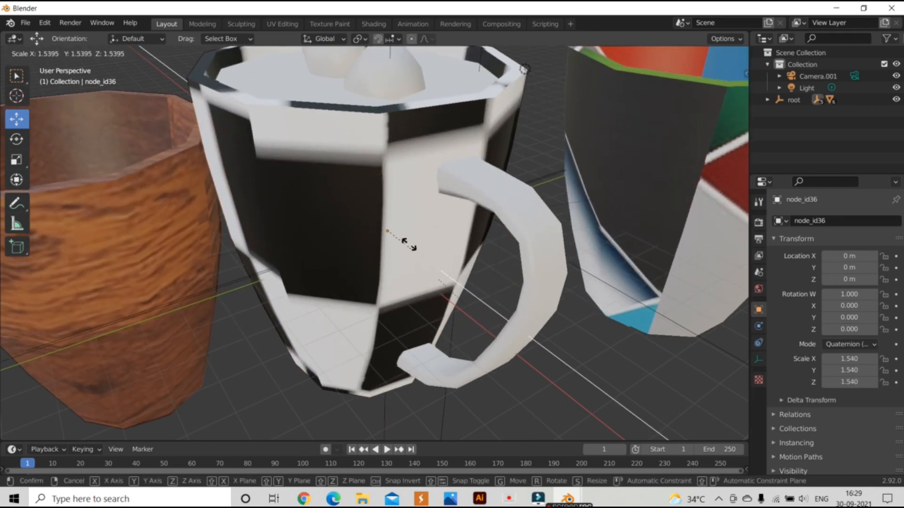
pyautogui.click(403, 239)
# Move the mugs' parent empty to about X 0.0122 m, Y 0.0115 m, Z -0.0064 m and deselect it.
pyautogui.press('g')
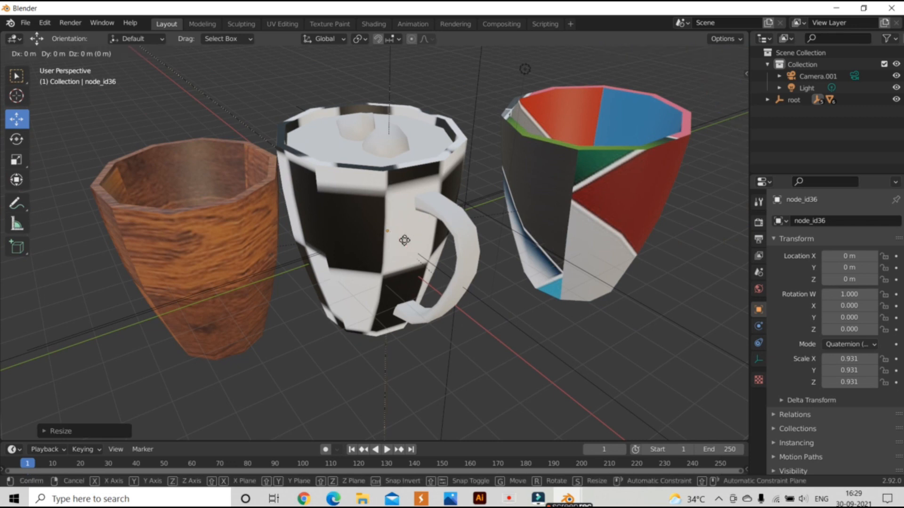
pyautogui.scroll(2, 473, 319)
pyautogui.click(455, 307)
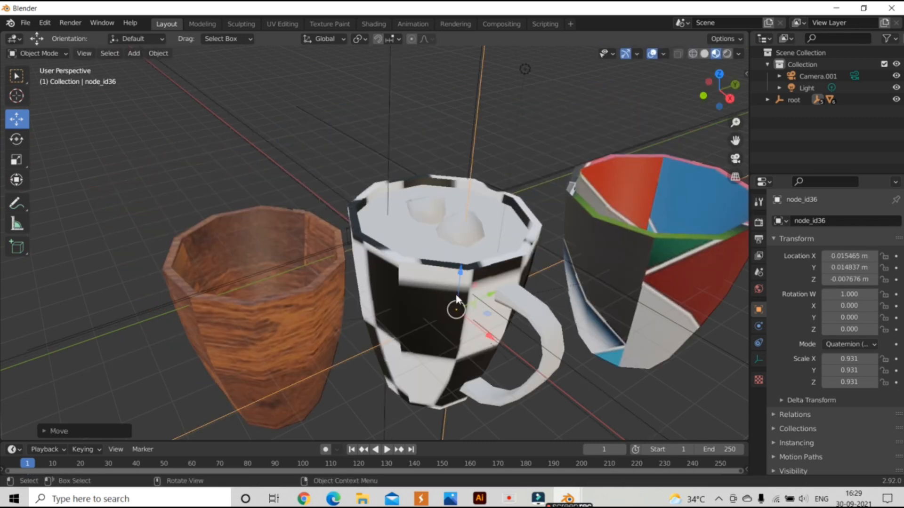
pyautogui.moveTo(457, 309); pyautogui.dragTo(443, 292)
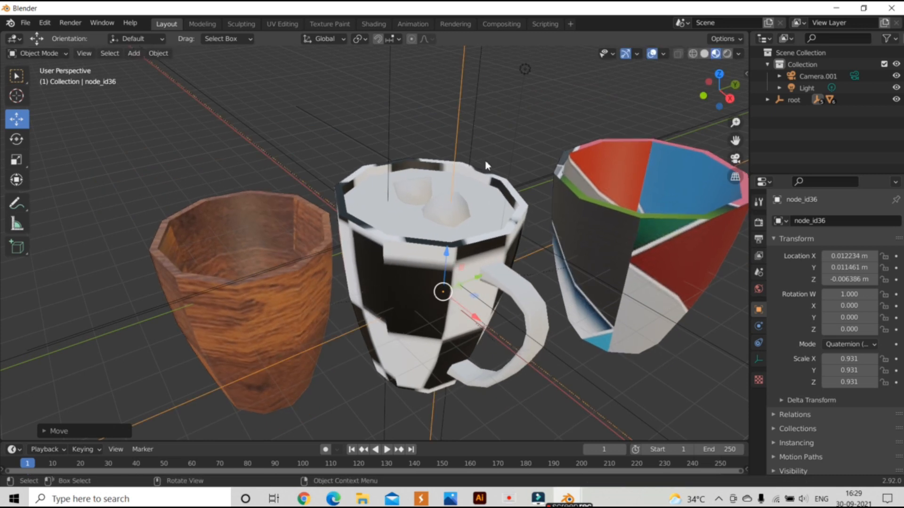
pyautogui.click(537, 89)
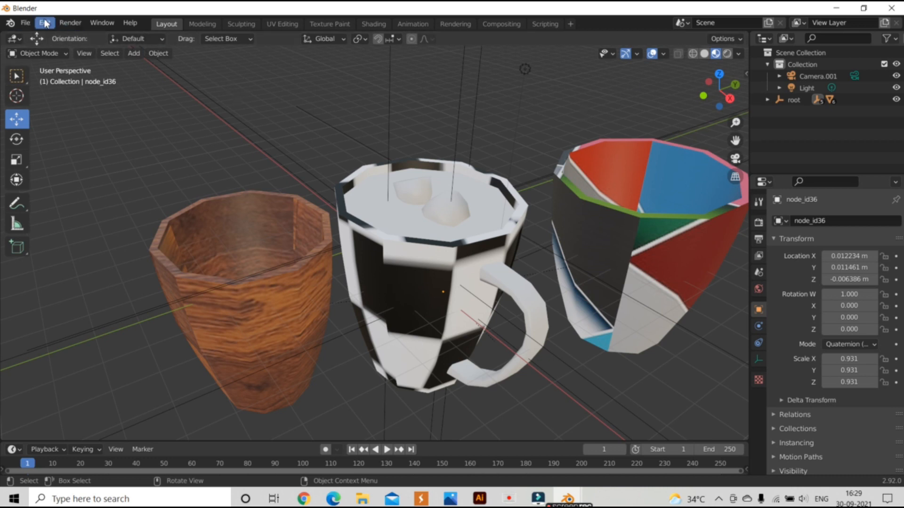
# Examine the mugs in the Modeling, Sculpting and Texture Paint workspaces, and return to the Layout workspace.
pyautogui.click(25, 22)
pyautogui.moveTo(44, 22)
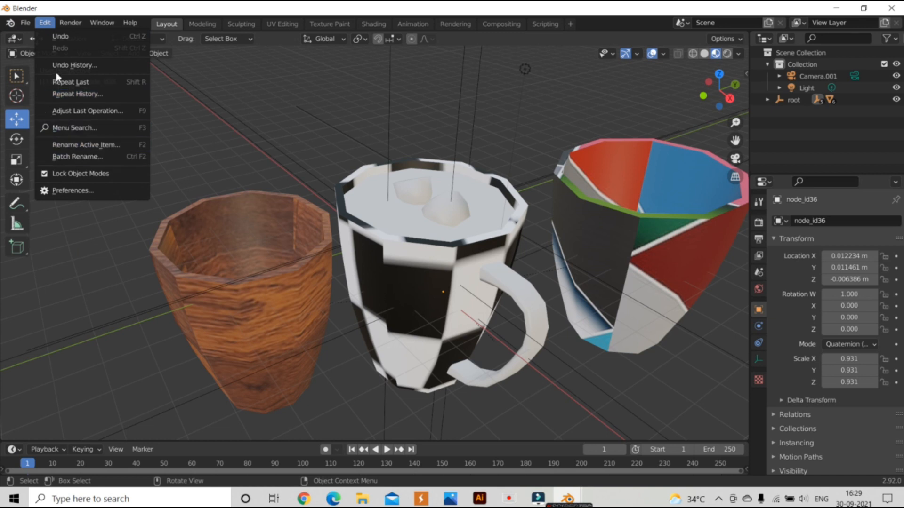
pyautogui.click(70, 22)
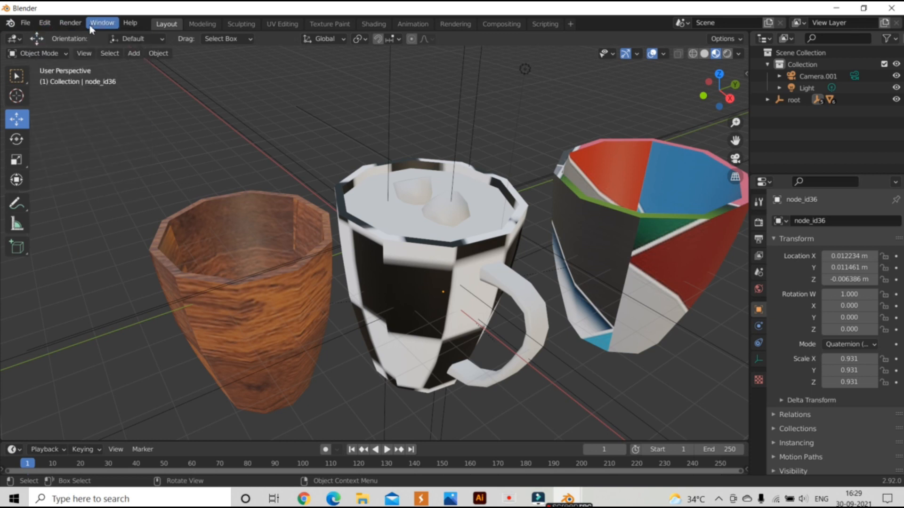
pyautogui.click(201, 24)
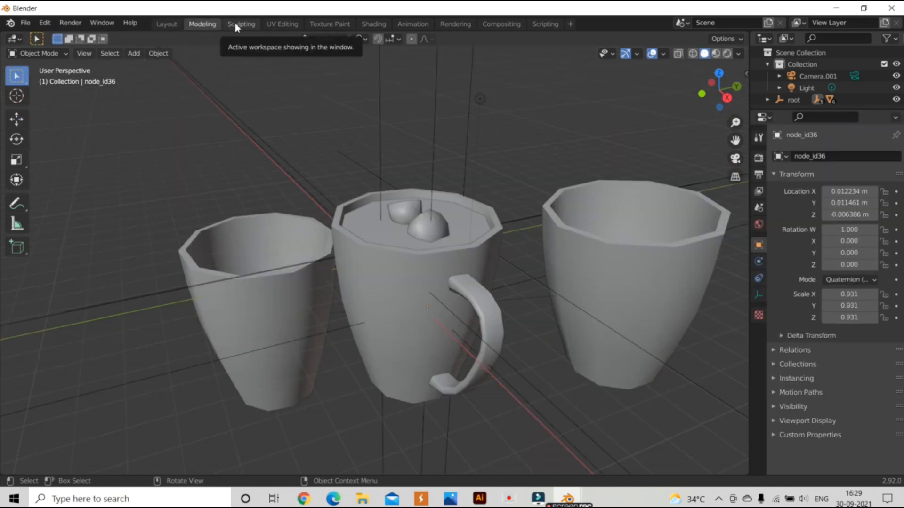
pyautogui.click(234, 23)
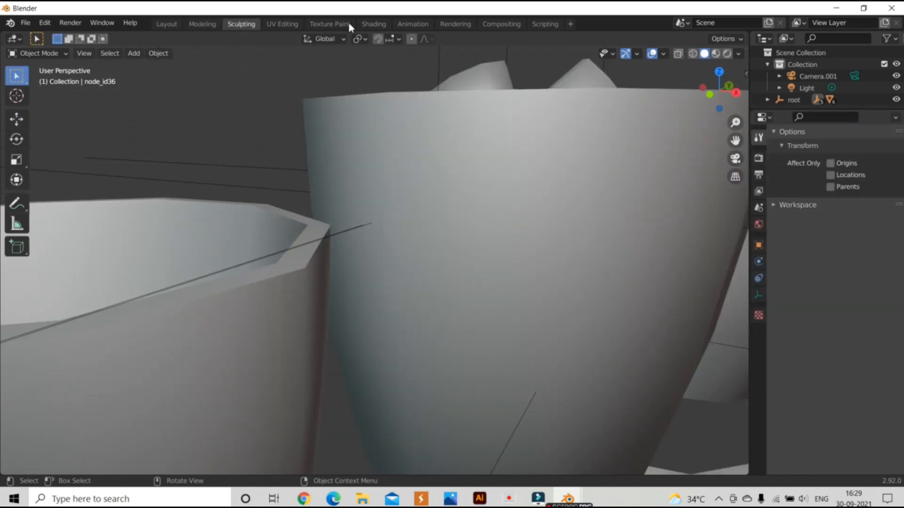
pyautogui.click(348, 25)
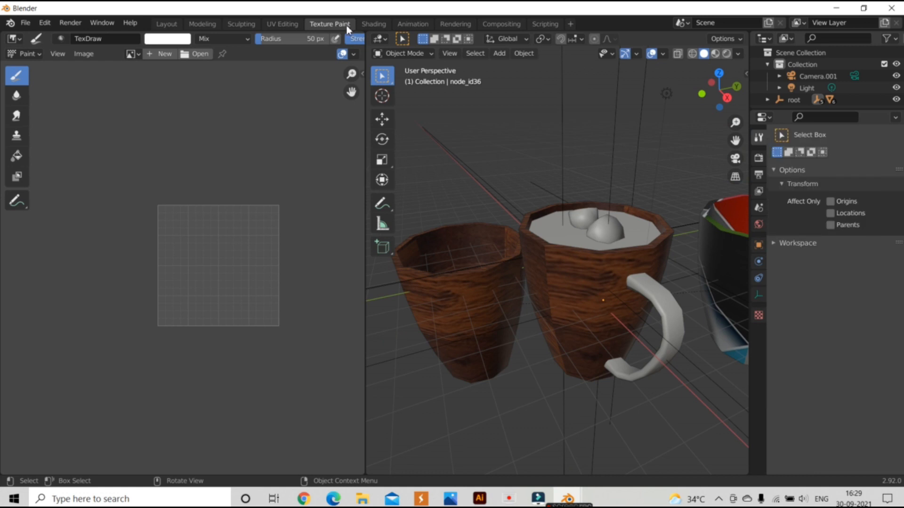
pyautogui.click(639, 252)
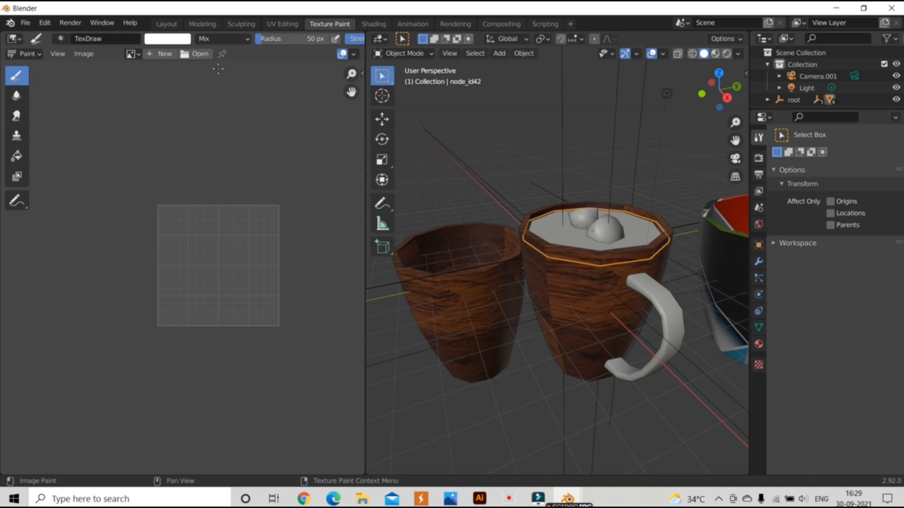
pyautogui.click(165, 24)
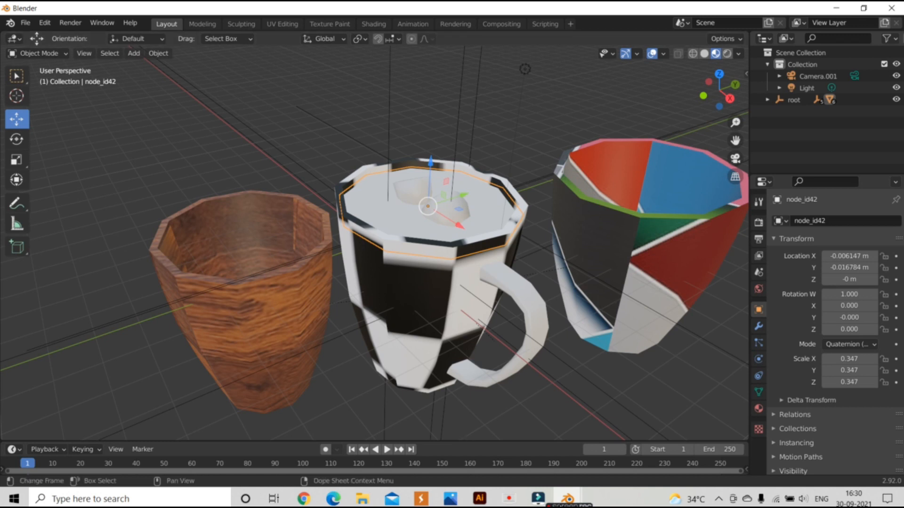
pyautogui.click(549, 496)
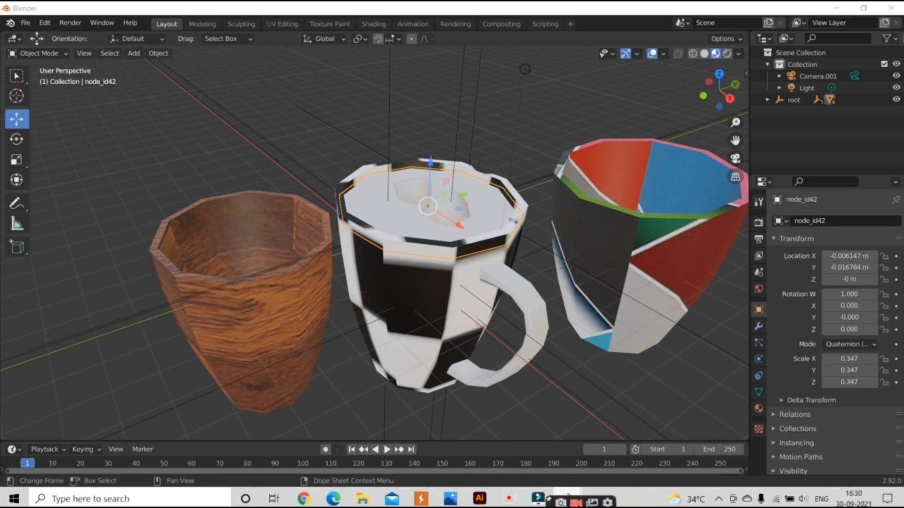